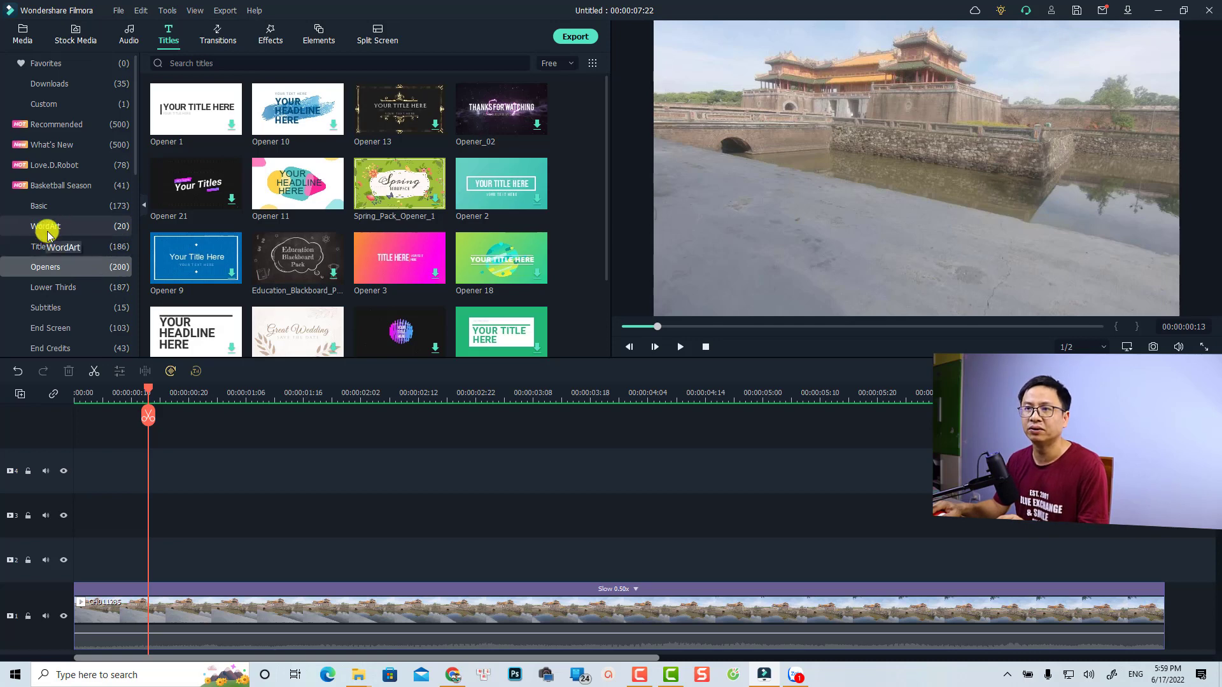
# - Place the Default Title template on the second video track at the playhead and play it back
pyautogui.click(46, 250)
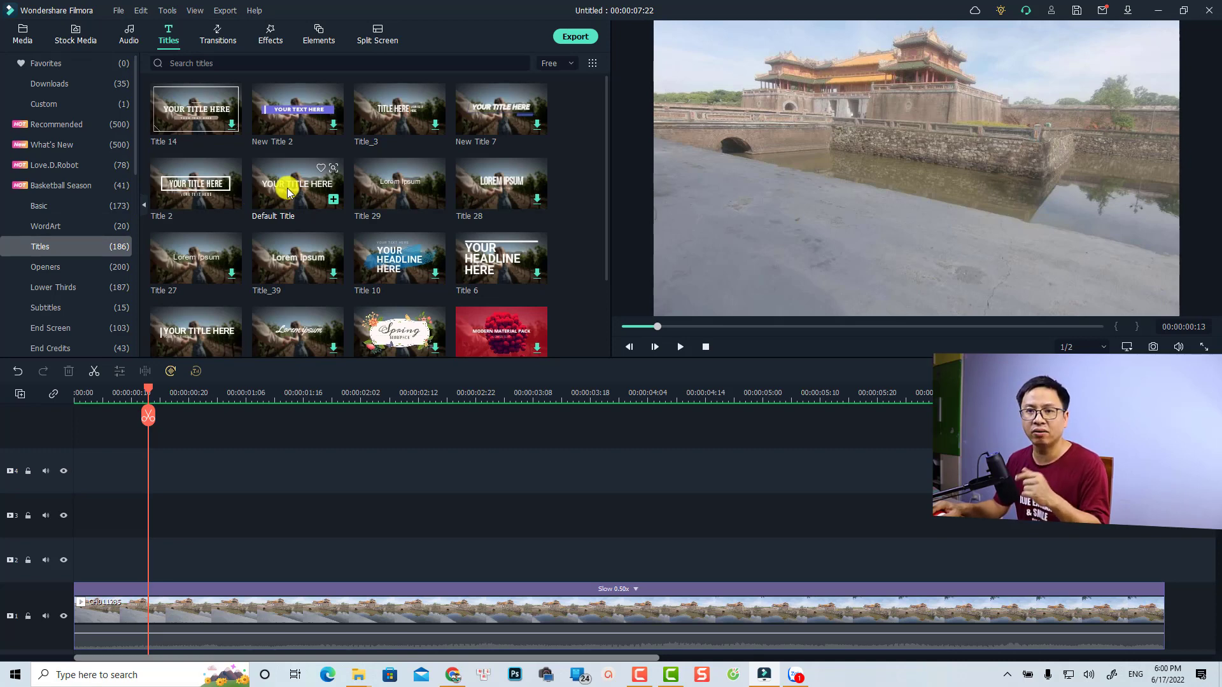
pyautogui.moveTo(289, 193); pyautogui.dragTo(150, 555)
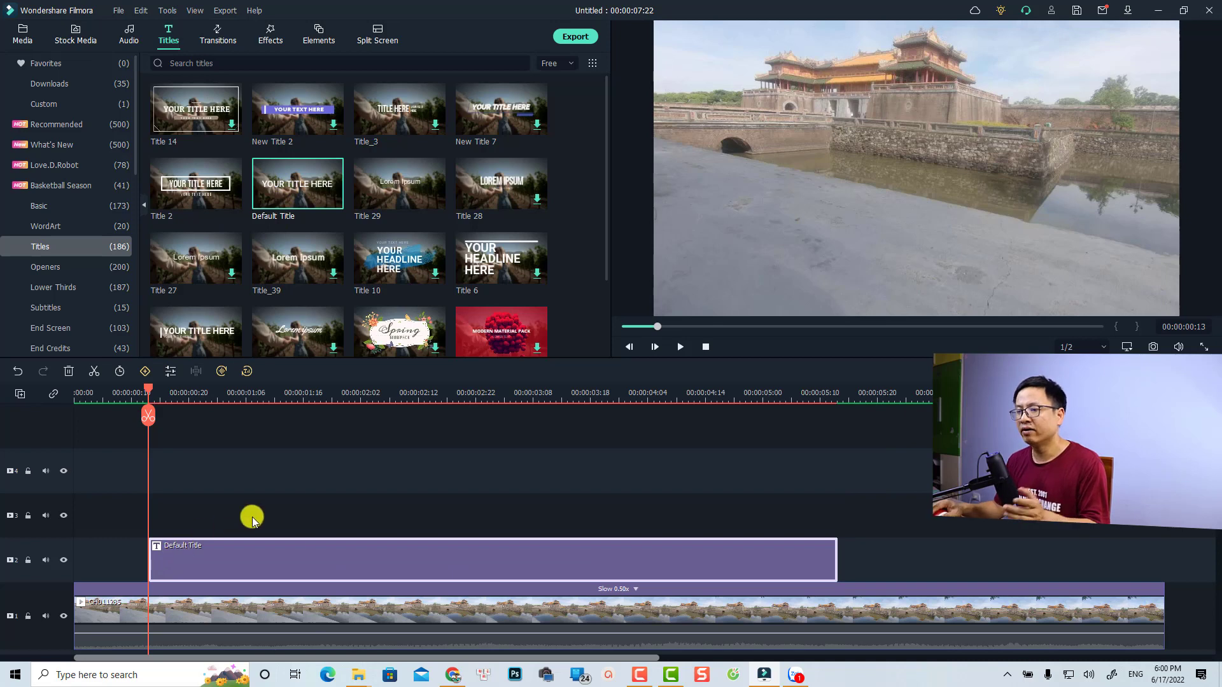
pyautogui.press('space')
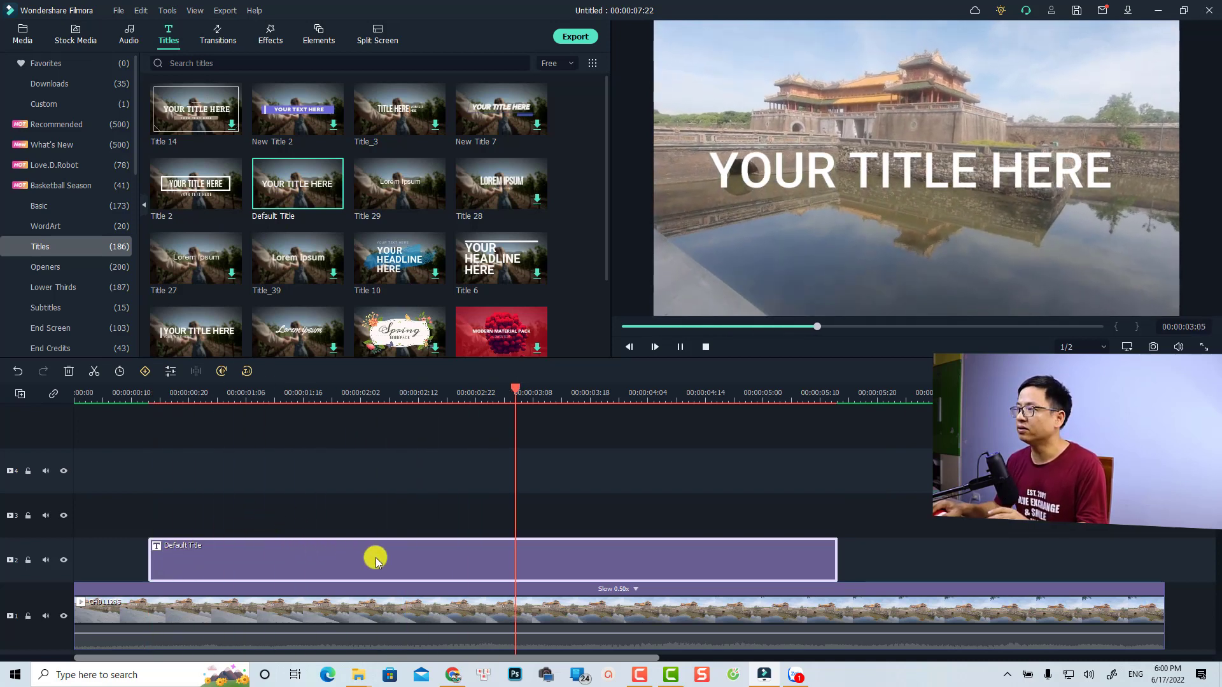
pyautogui.press('space')
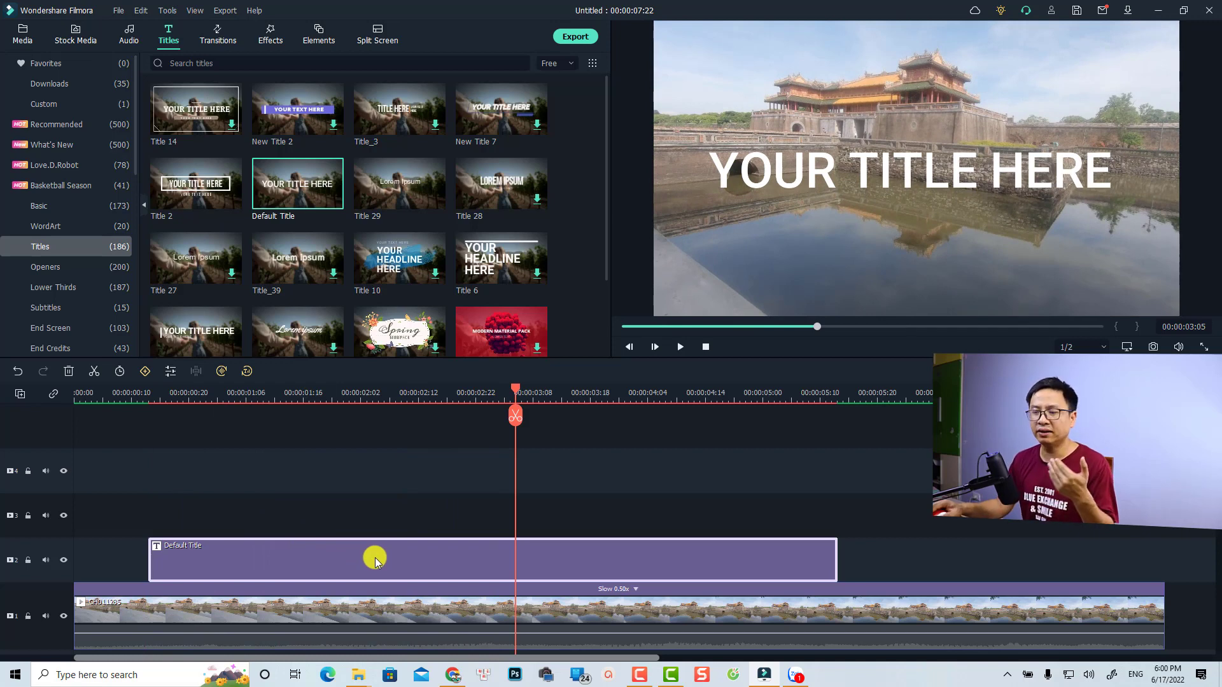
# - Open the title clip for editing and replace its placeholder text with "Hue City"
pyautogui.doubleClick(383, 564)
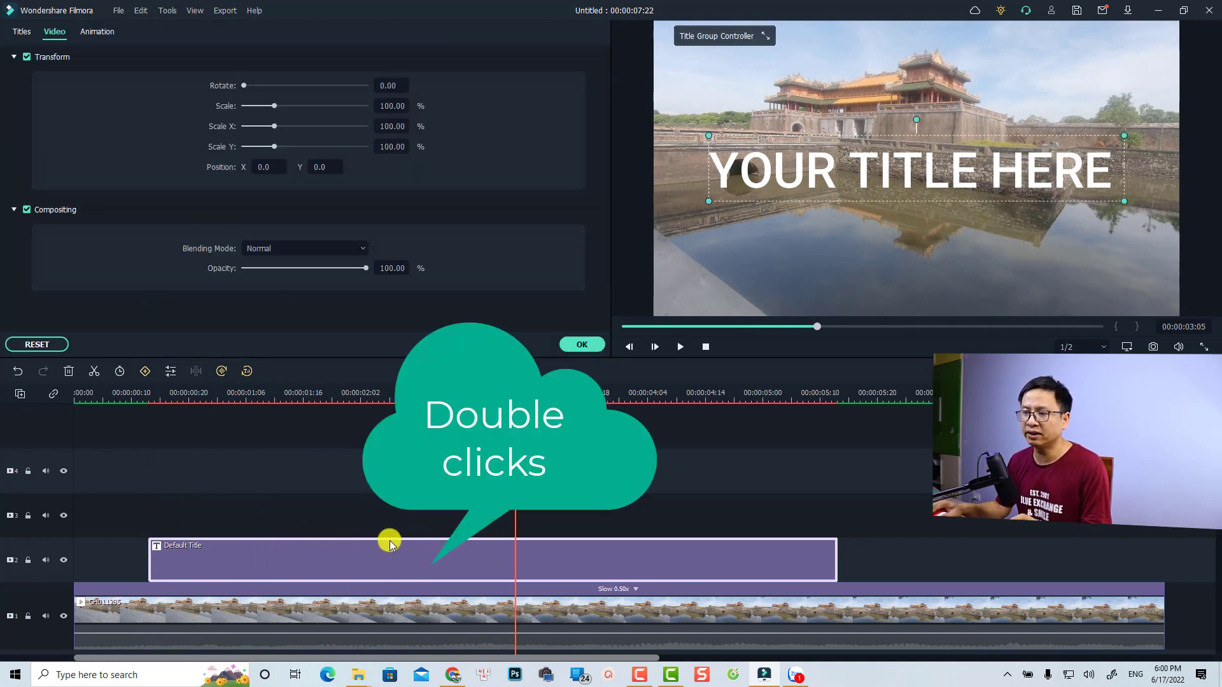
pyautogui.click(15, 32)
pyautogui.moveTo(307, 127); pyautogui.dragTo(222, 129)
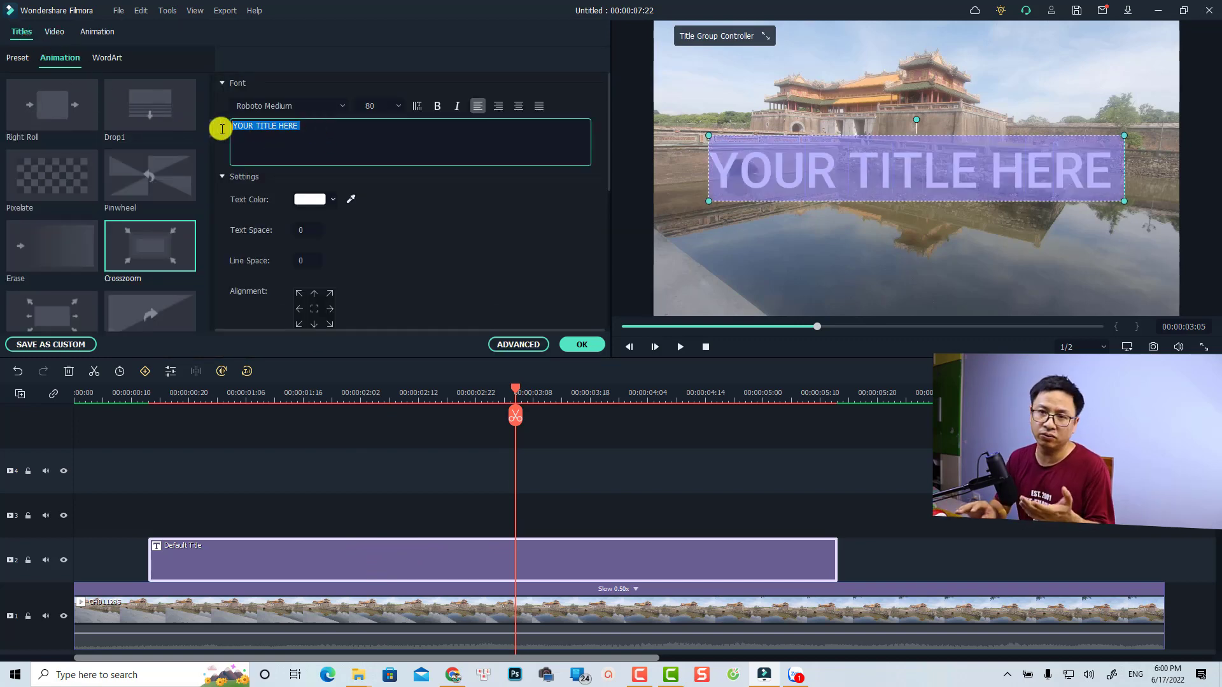
pyautogui.write('Hue')
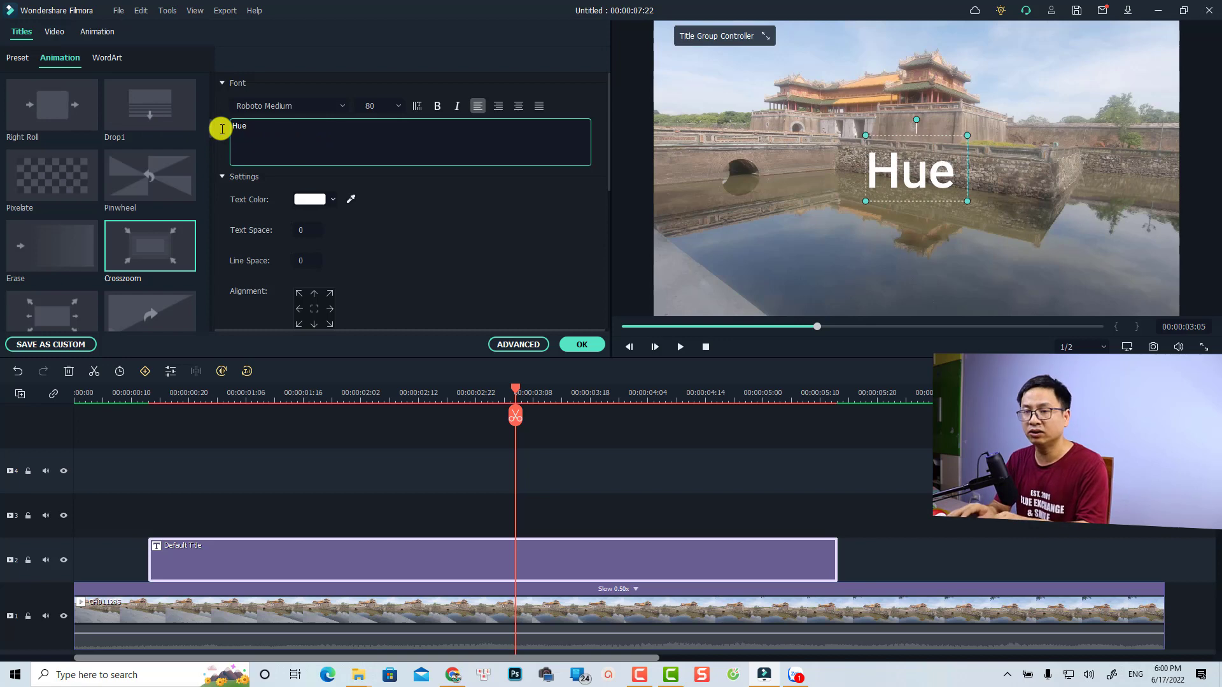
pyautogui.write(' Ci')
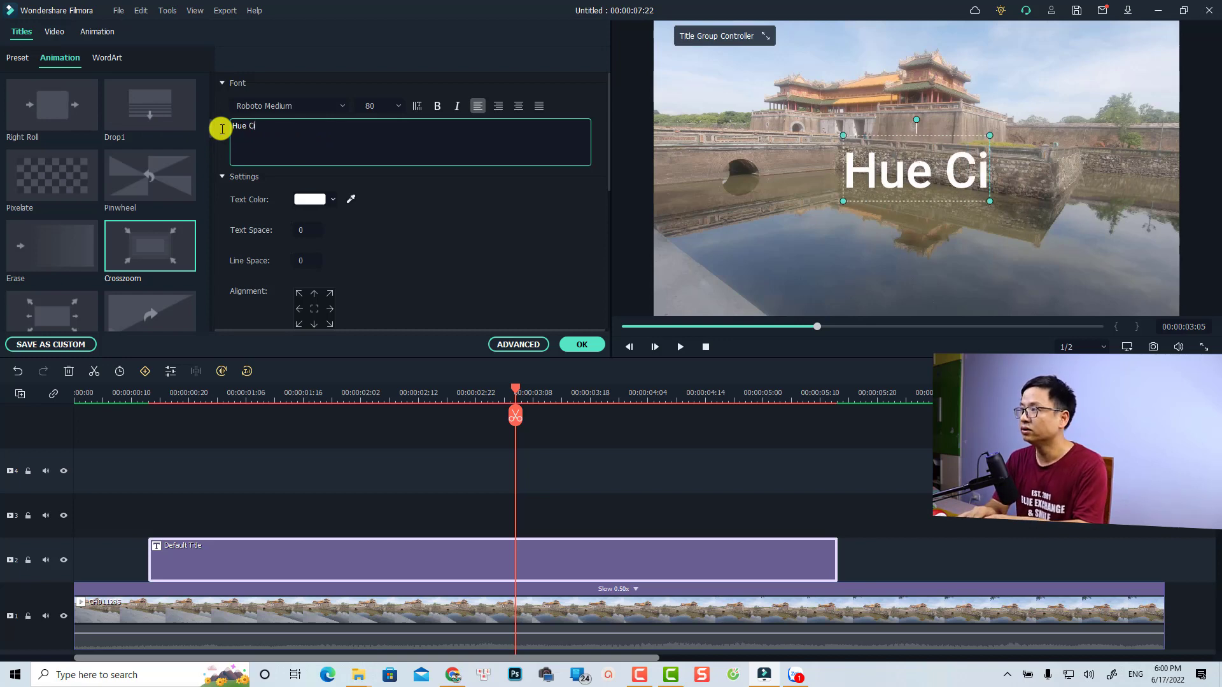
pyautogui.write('ty')
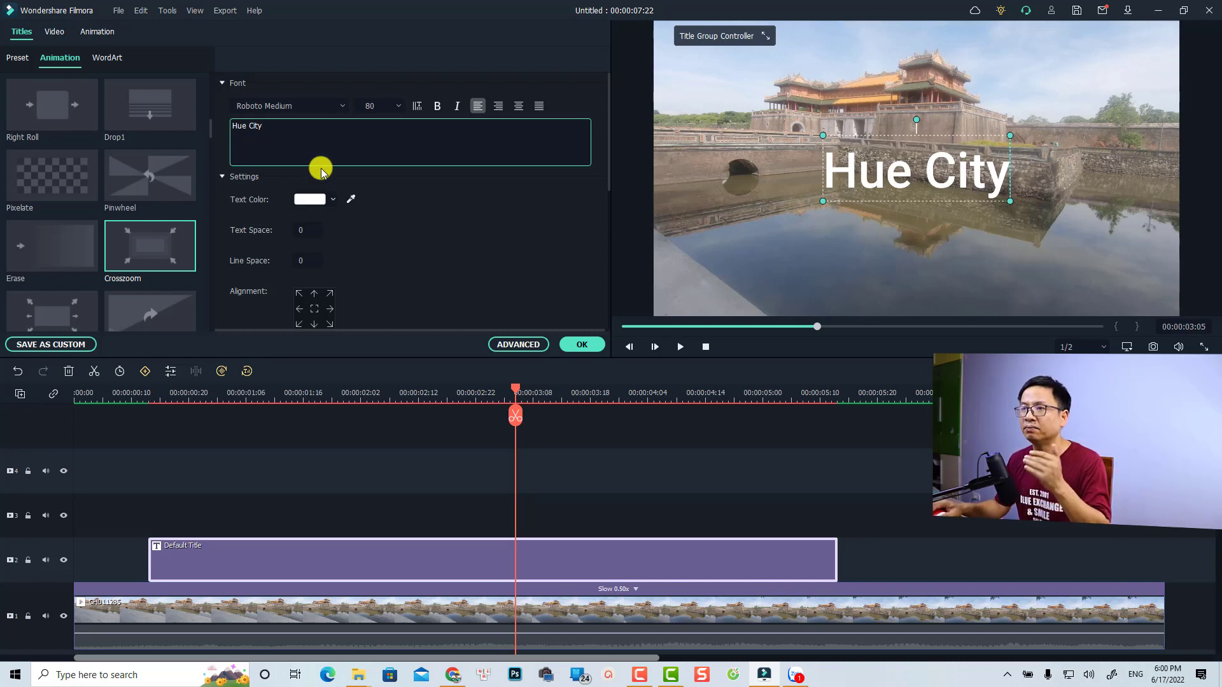
# - Set the title's font to Impact and its size to 120
pyautogui.click(296, 106)
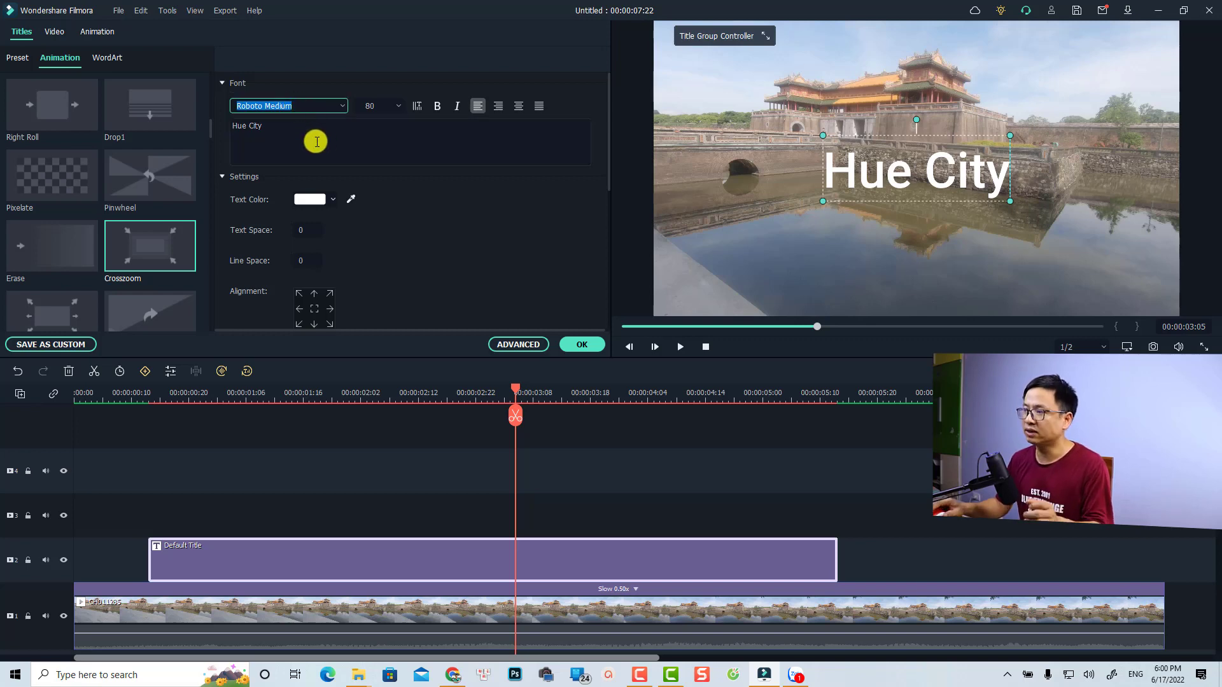
pyautogui.write('Impact')
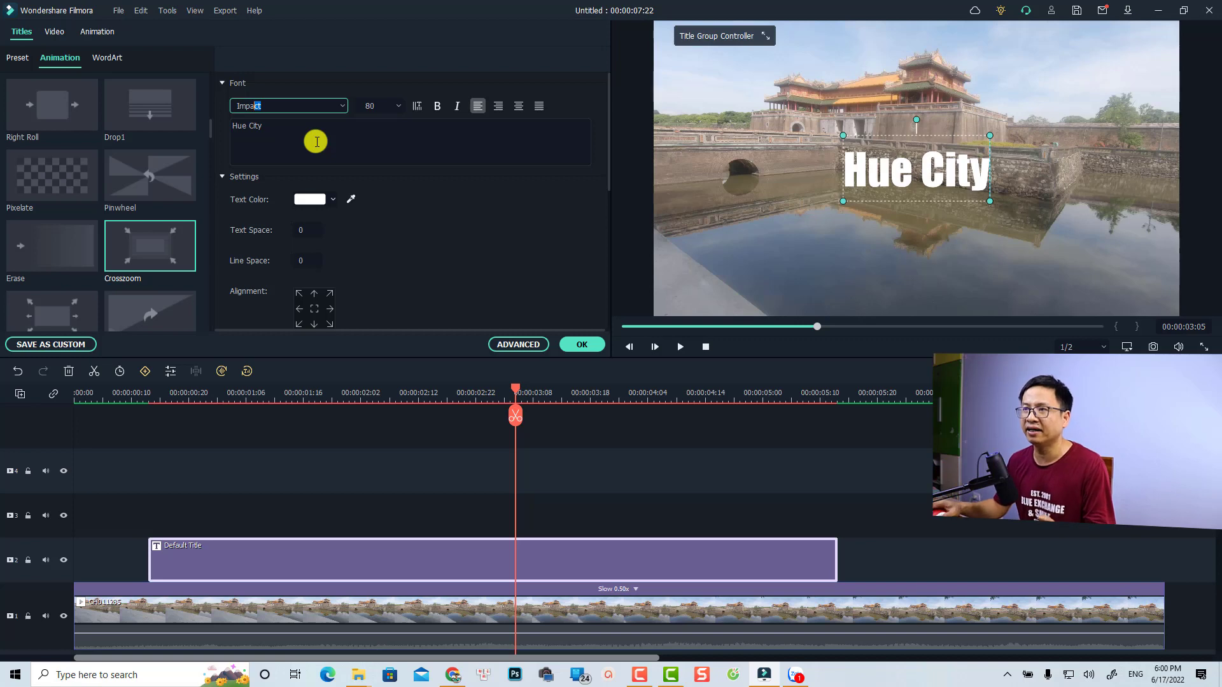
pyautogui.click(372, 109)
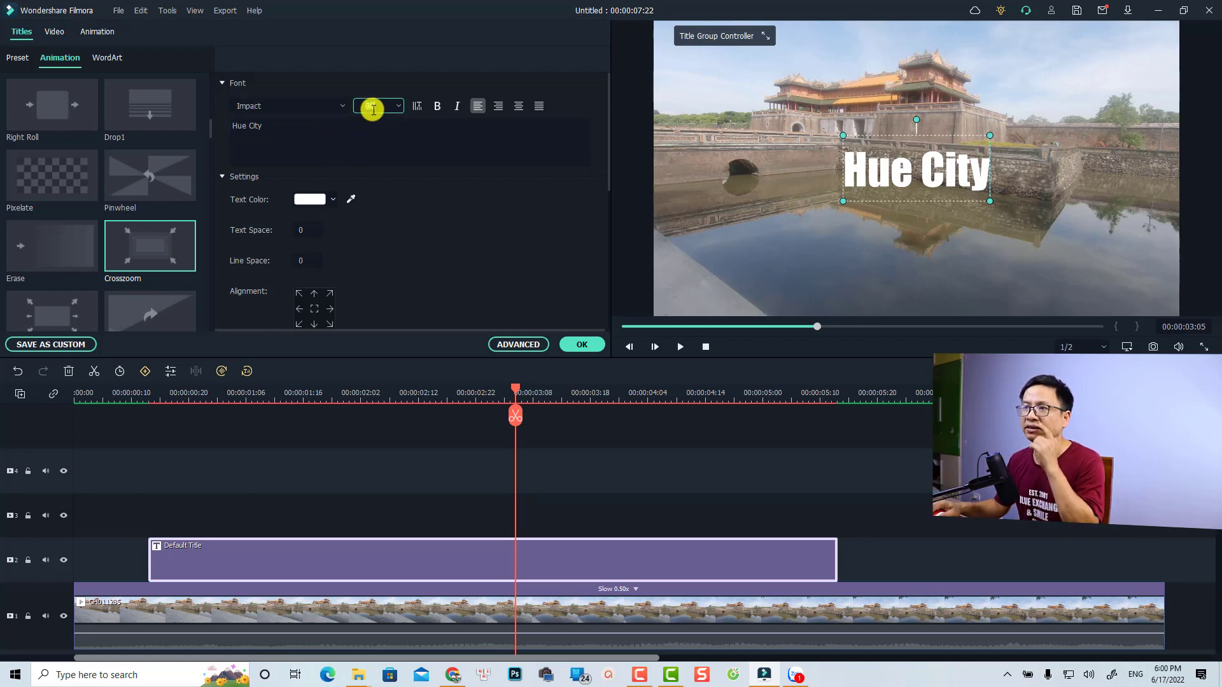
pyautogui.write('12')
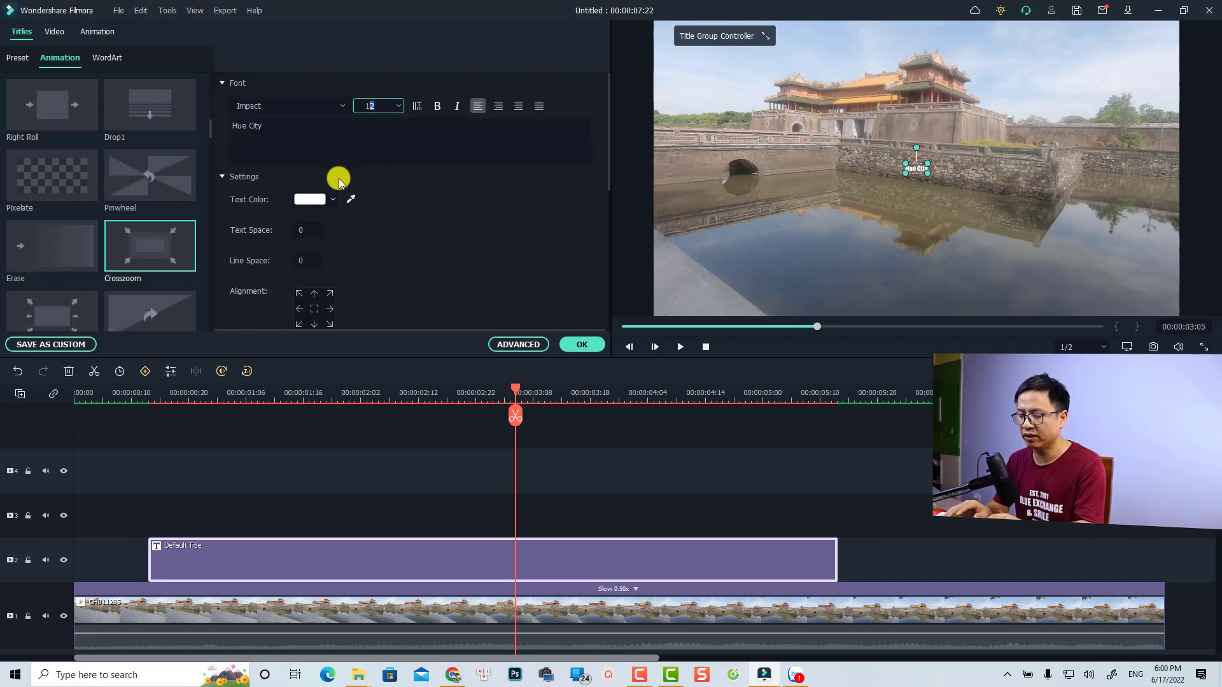
pyautogui.write('0')
pyautogui.press('Return')
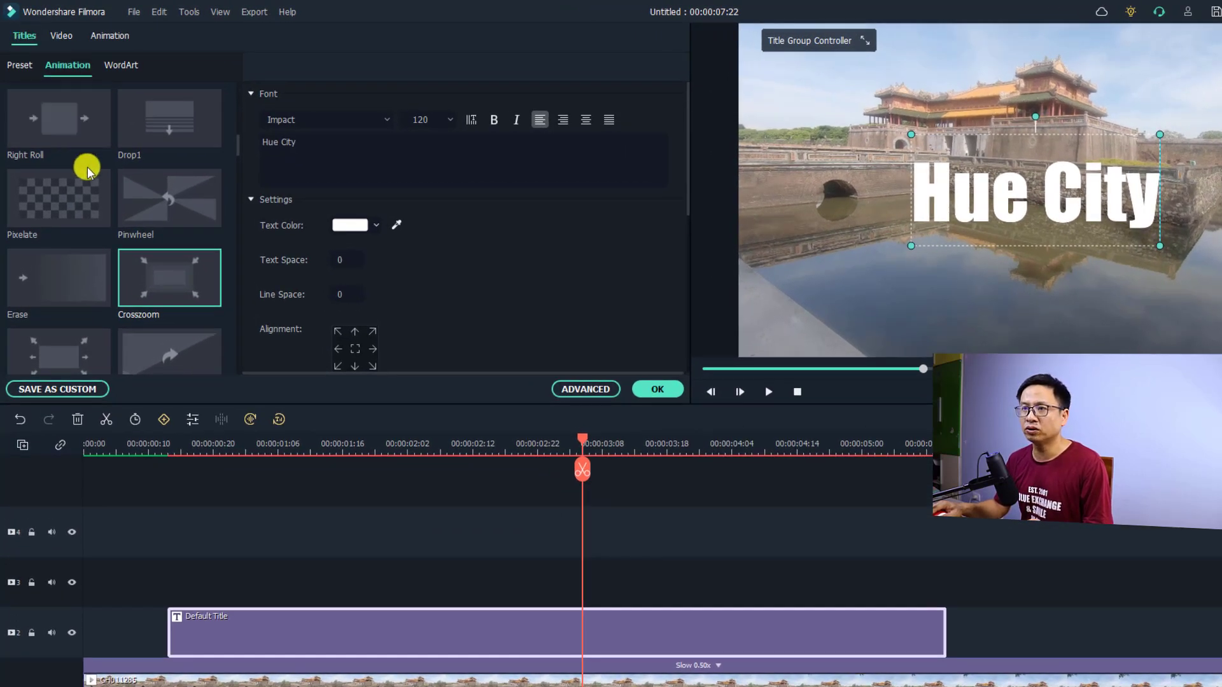
# - Transform the title with a rotation of 37.50, a scale of 145.83% and an opacity of 84.90%
pyautogui.click(60, 37)
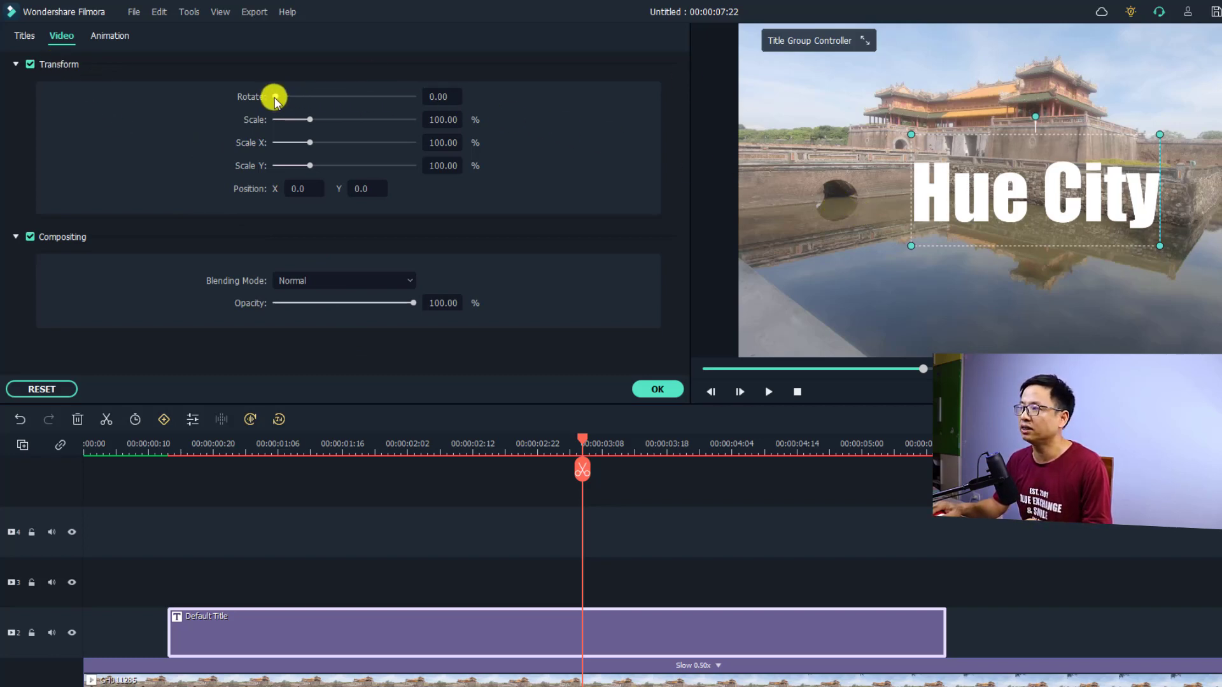
pyautogui.moveTo(274, 97); pyautogui.dragTo(323, 125)
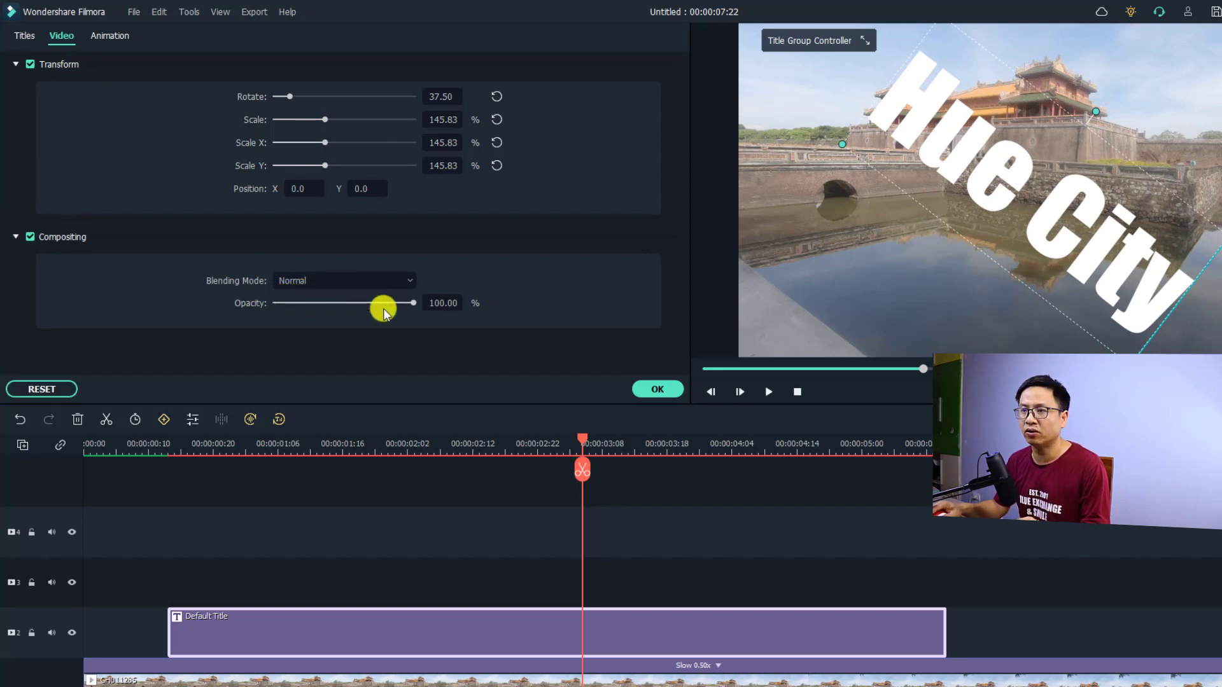
pyautogui.moveTo(413, 305)
pyautogui.mouseDown()
pyautogui.moveTo(359, 309)
pyautogui.moveTo(390, 306)
pyautogui.mouseUp()
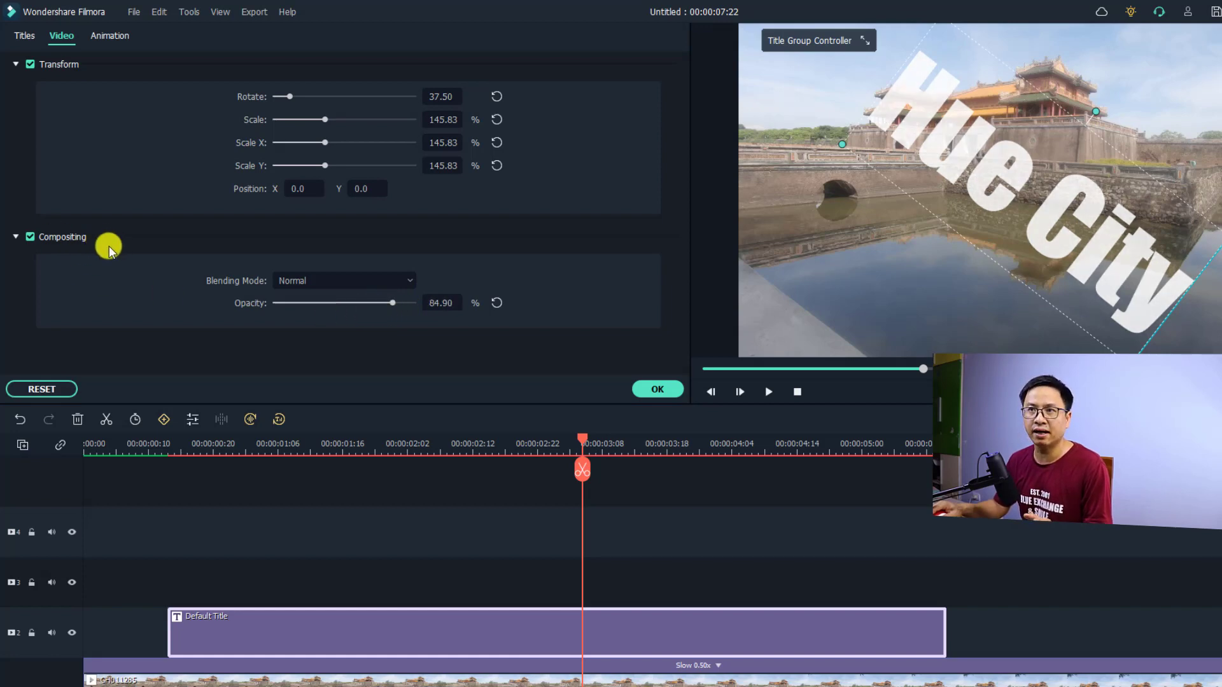
# - Apply the Vortex In preset animation to the title and play it back from just before the title starts
pyautogui.click(24, 40)
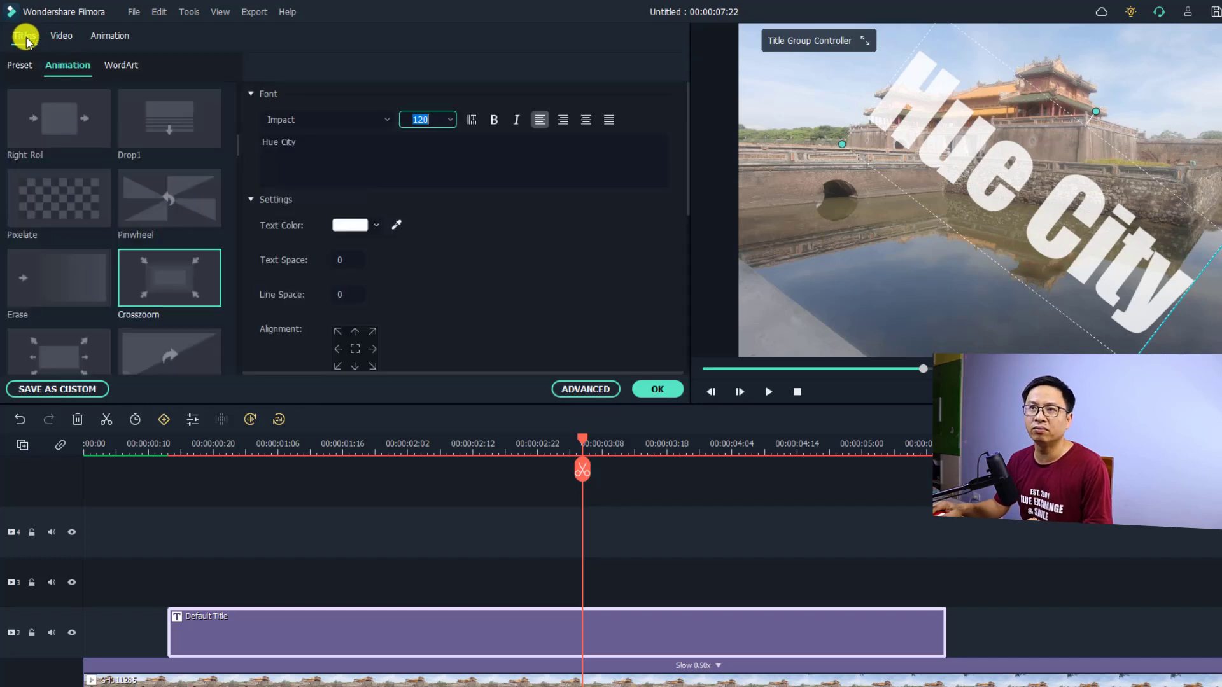
pyautogui.click(105, 37)
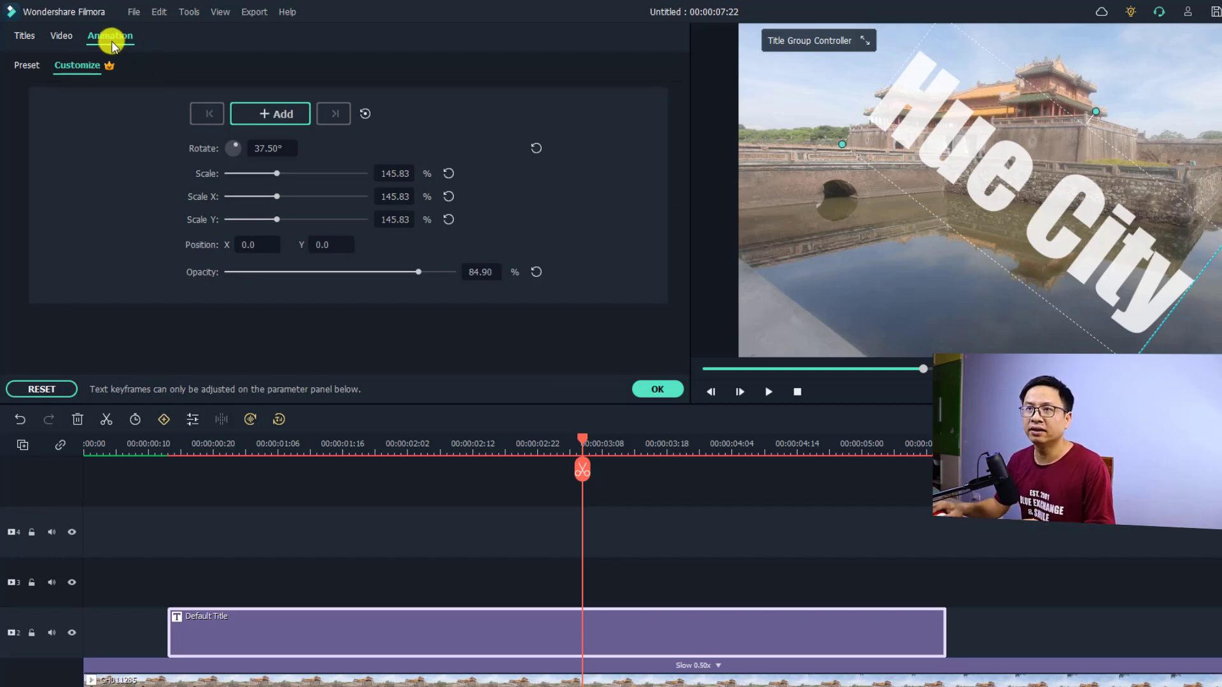
pyautogui.click(26, 65)
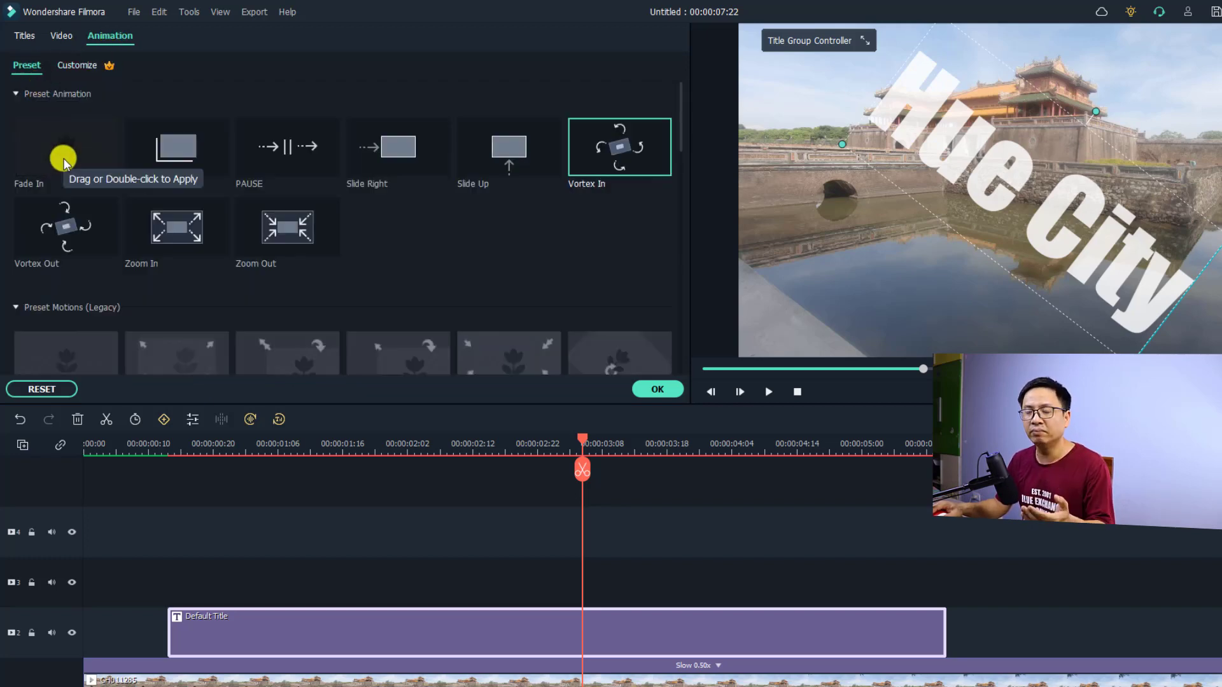
pyautogui.doubleClick(592, 169)
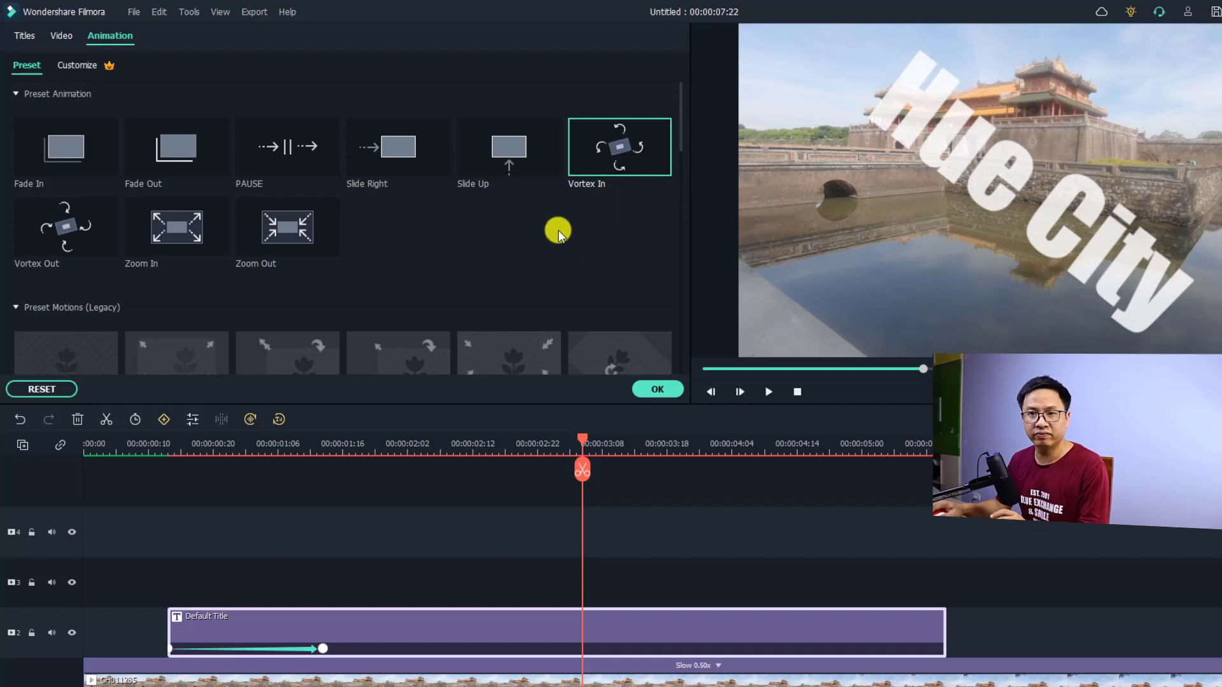
pyautogui.click(136, 445)
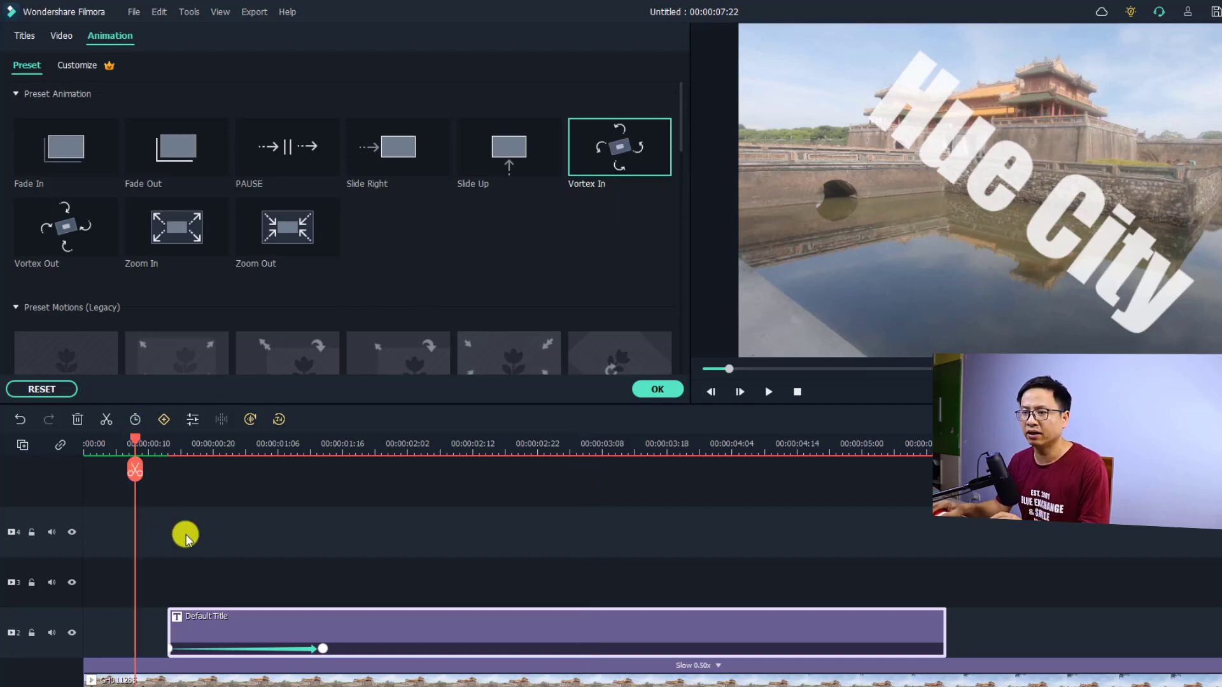
pyautogui.press('space')
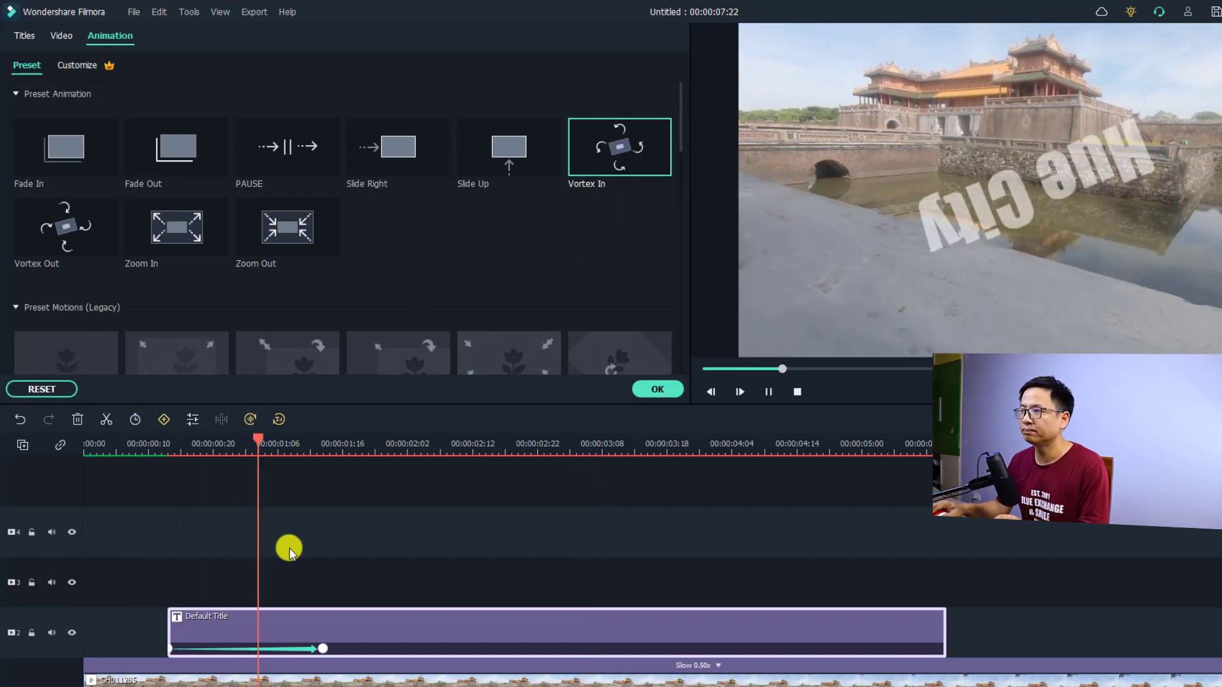
pyautogui.press('space')
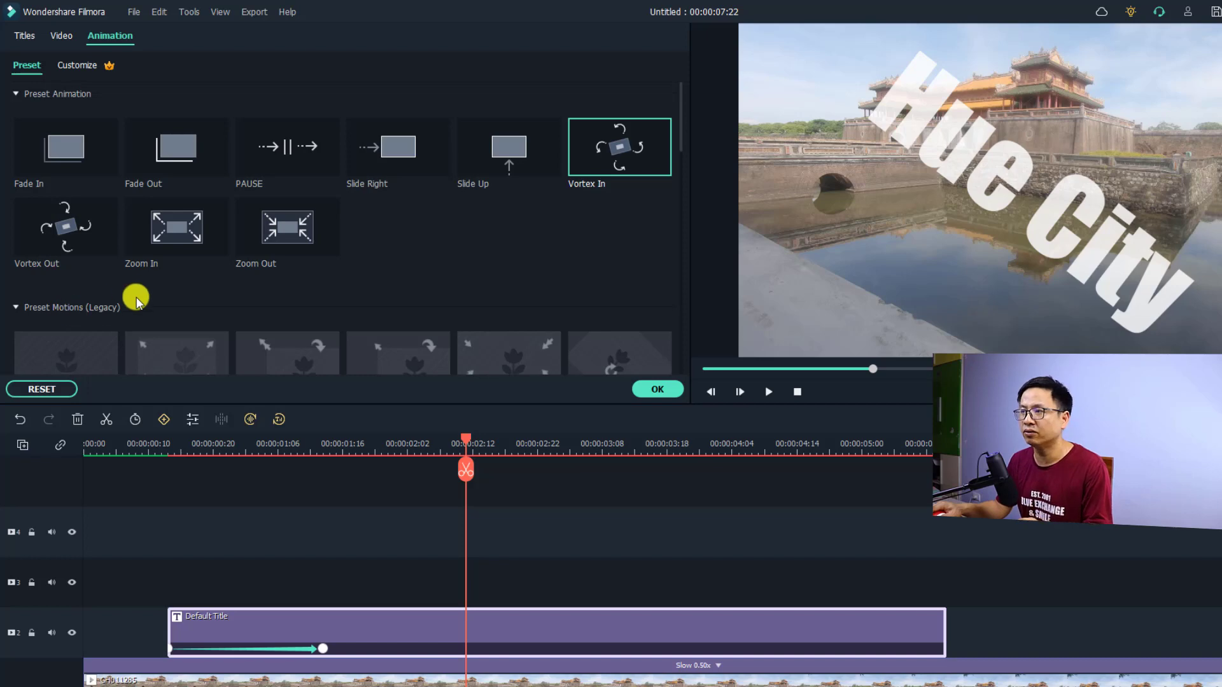
# - Apply the legacy preset motion "Zoom in to the left" to the title, confirm the edits and preview the result
pyautogui.scroll(-5, 133, 296)
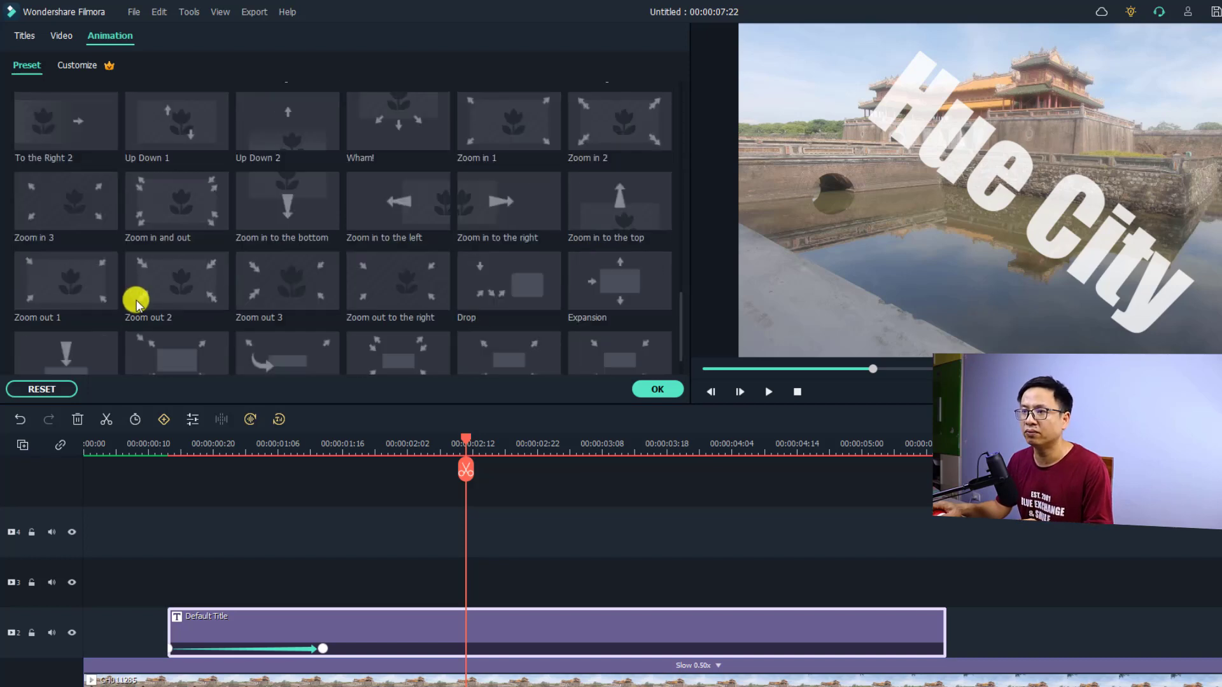
pyautogui.doubleClick(381, 218)
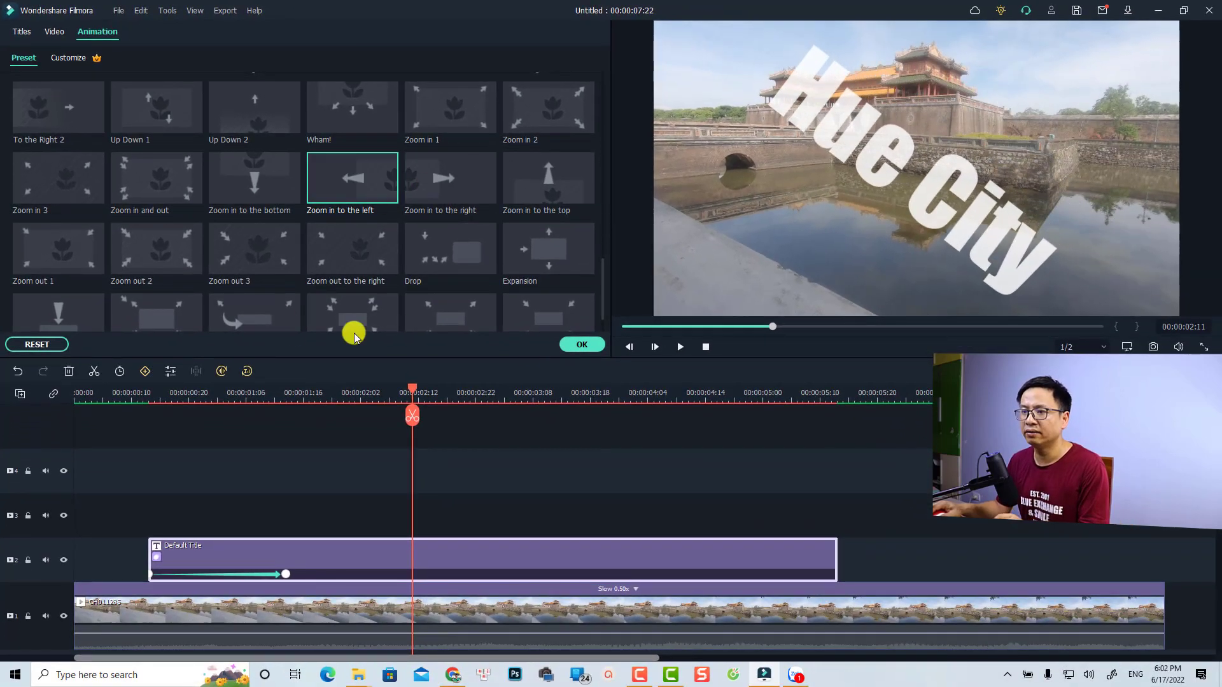
pyautogui.click(580, 344)
pyautogui.click(124, 395)
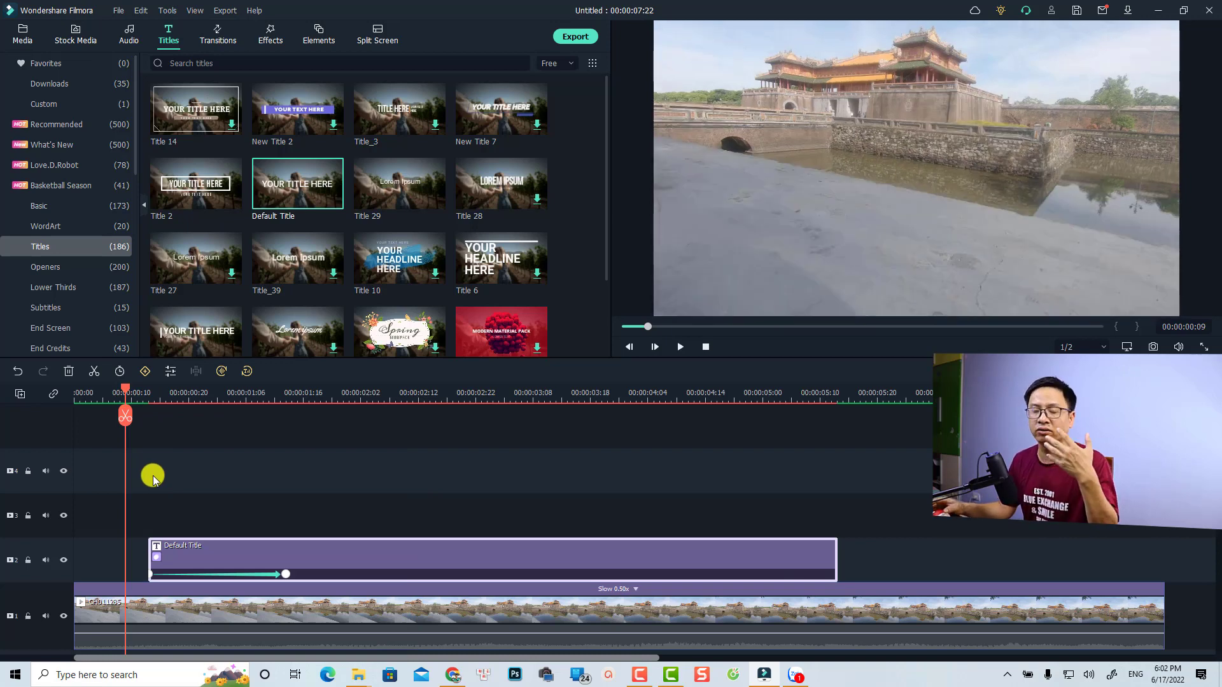
pyautogui.press('space')
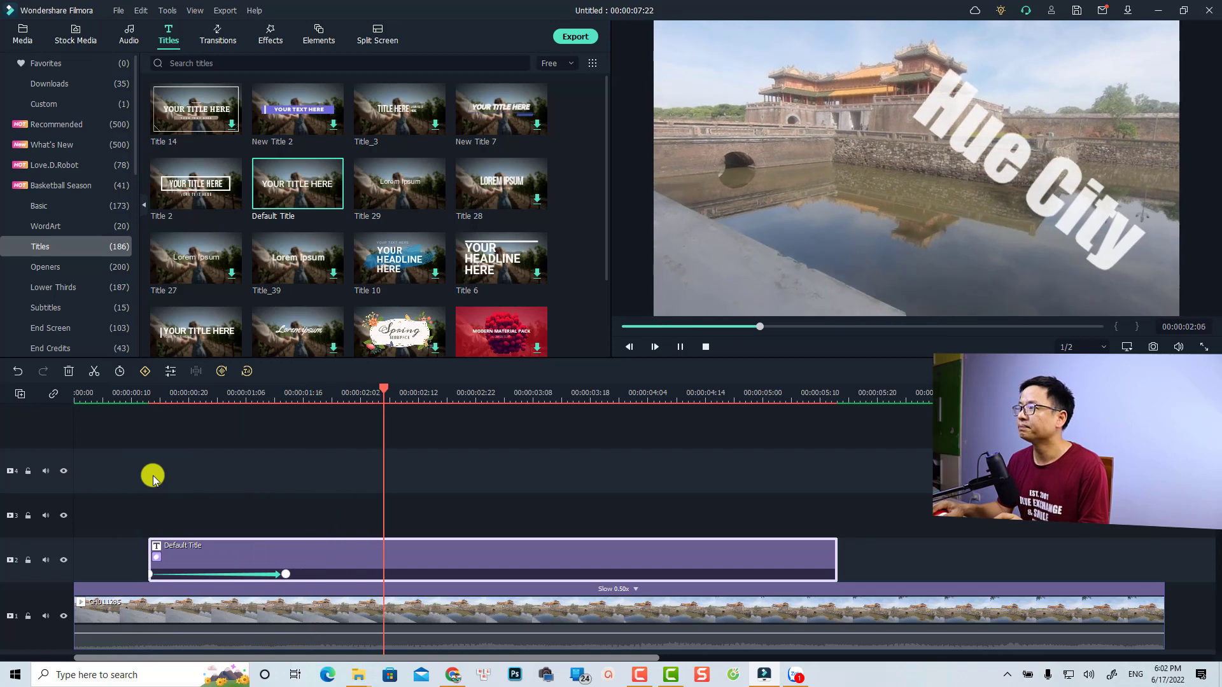
pyautogui.press('space')
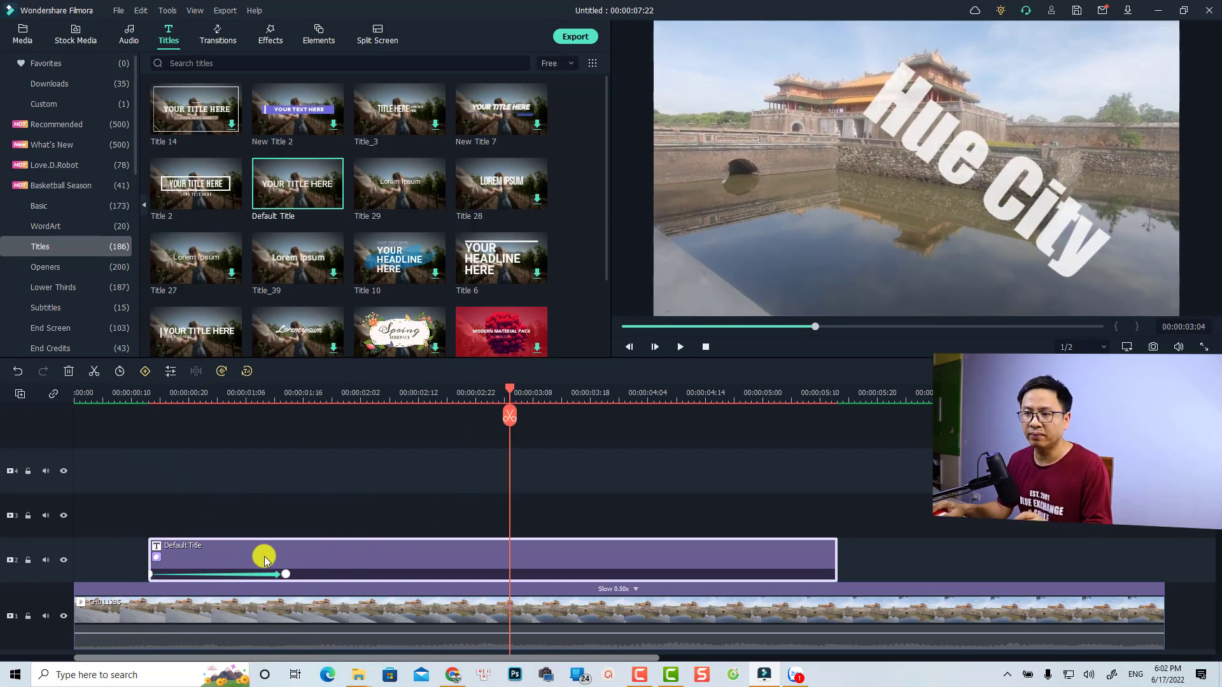
# - Remove the Vortex In keyframes from the title clip and clear its preset motion with No Animation
pyautogui.click(286, 574)
pyautogui.moveTo(286, 574); pyautogui.dragTo(150, 574)
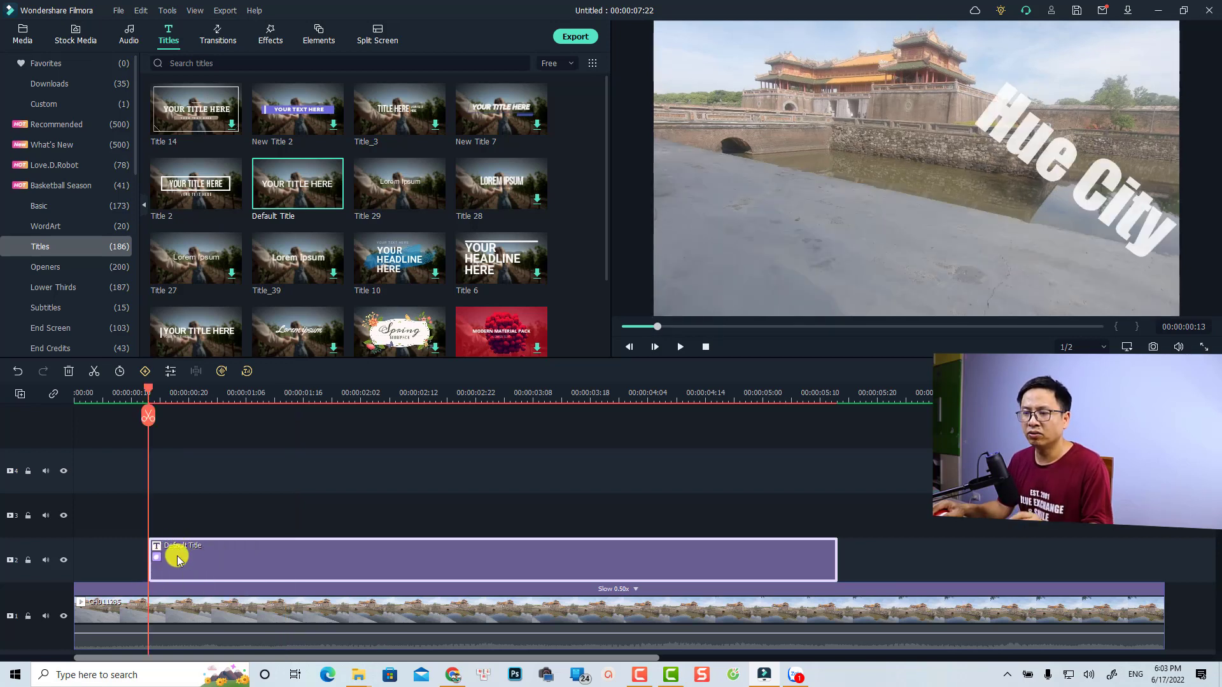
pyautogui.doubleClick(176, 555)
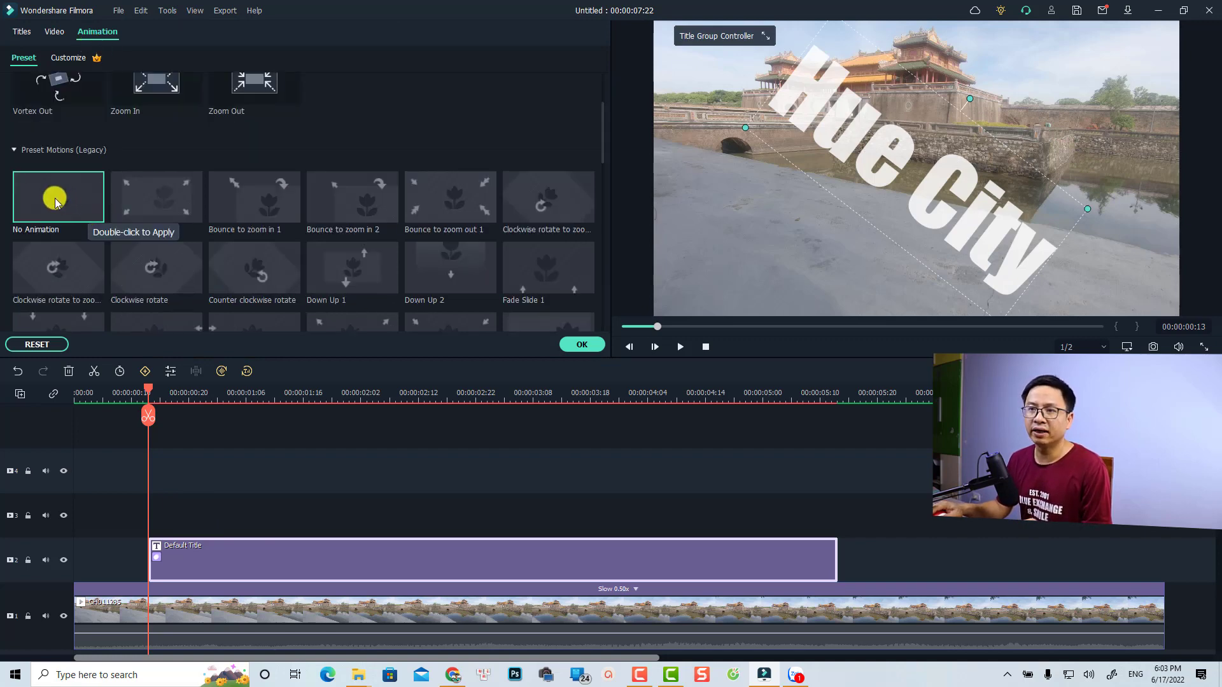
pyautogui.doubleClick(55, 198)
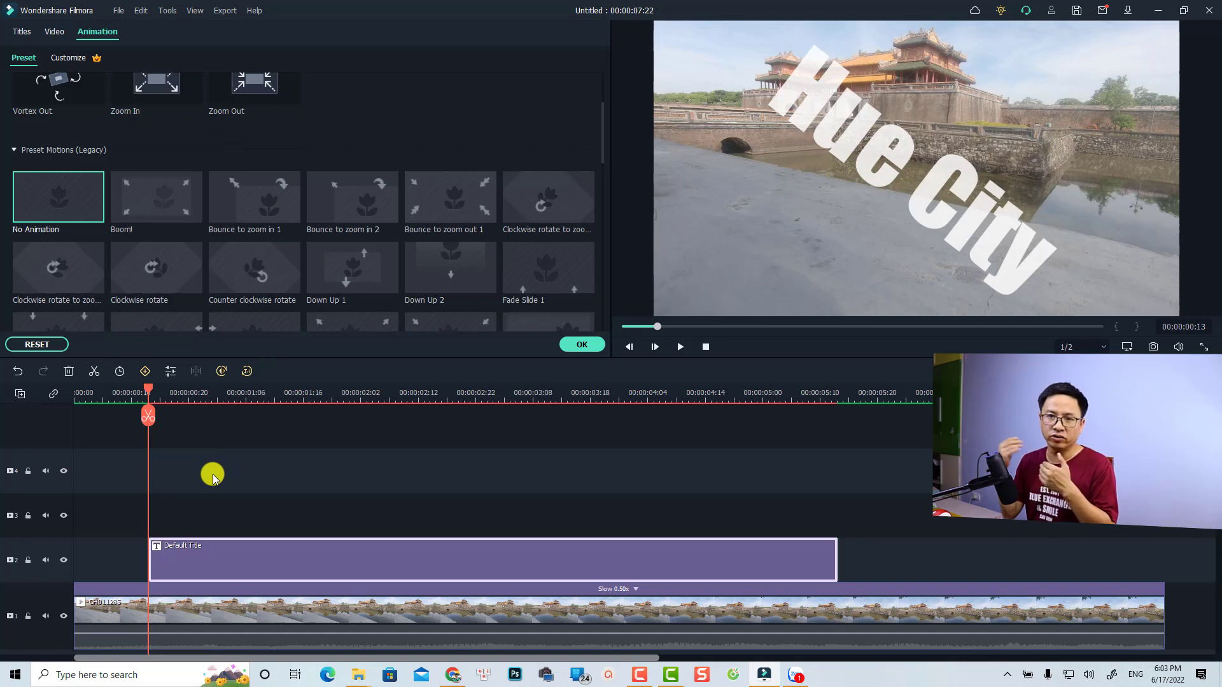
# - Add a custom keyframe at the title's start and a second one at 00:00:01:11 with the scale set to 66.67%
pyautogui.click(66, 59)
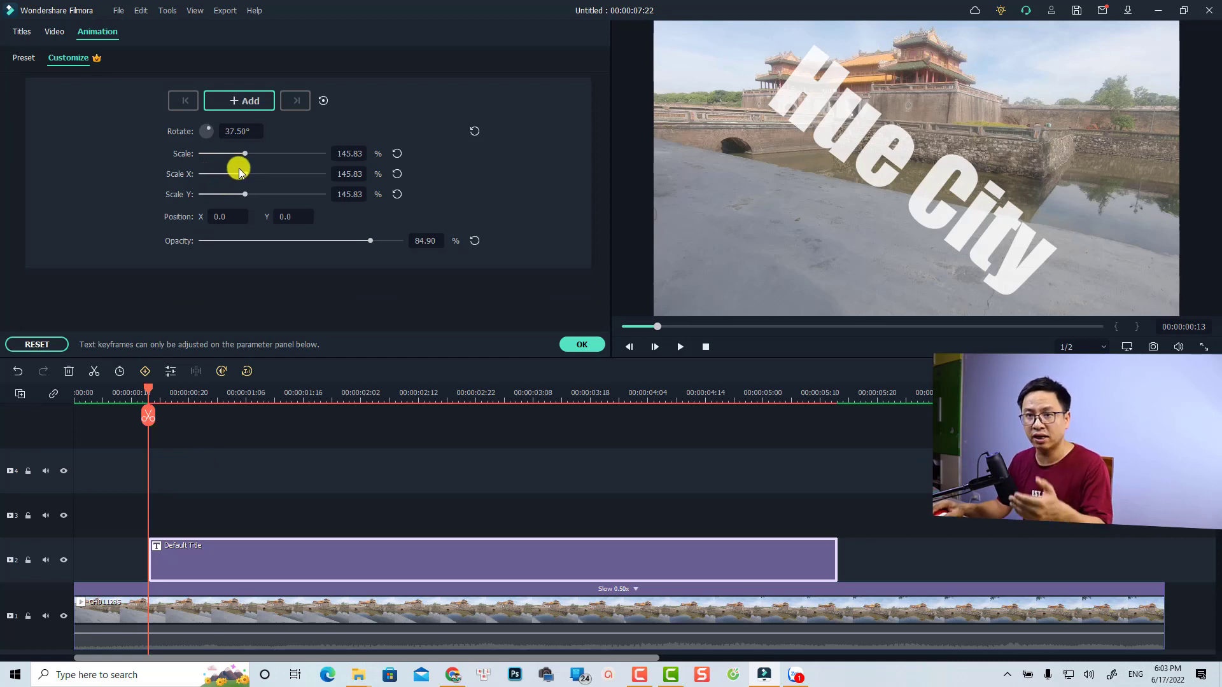
pyautogui.click(251, 100)
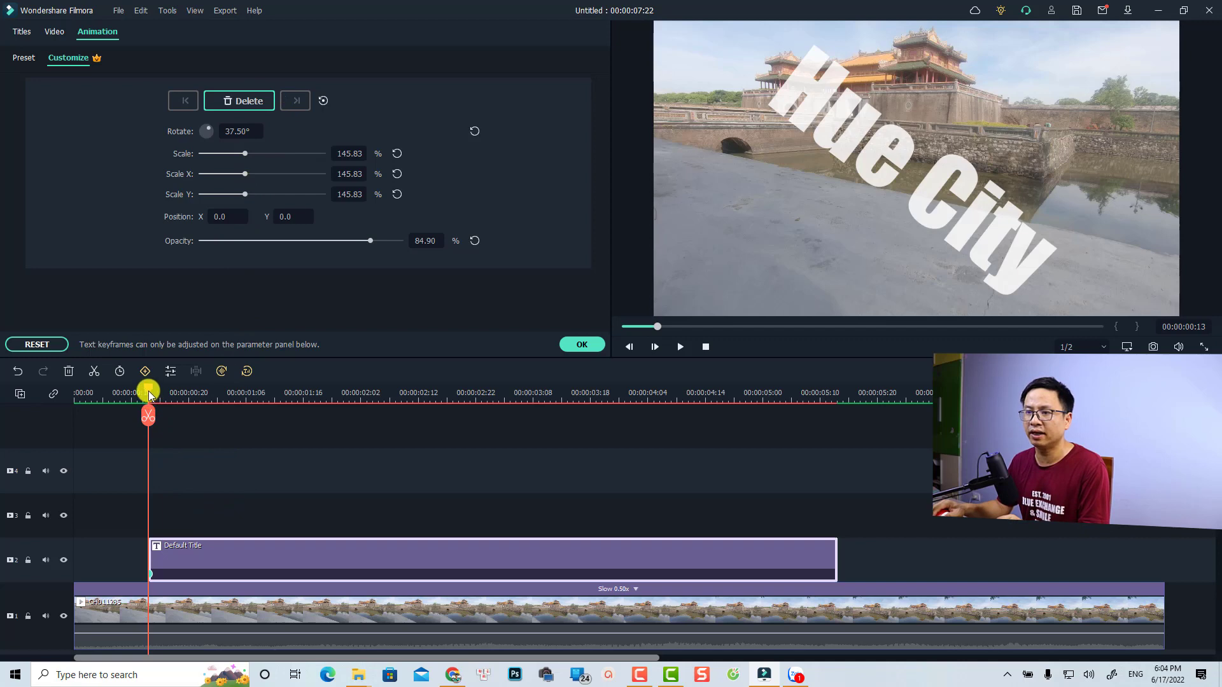
pyautogui.moveTo(148, 391); pyautogui.dragTo(273, 413)
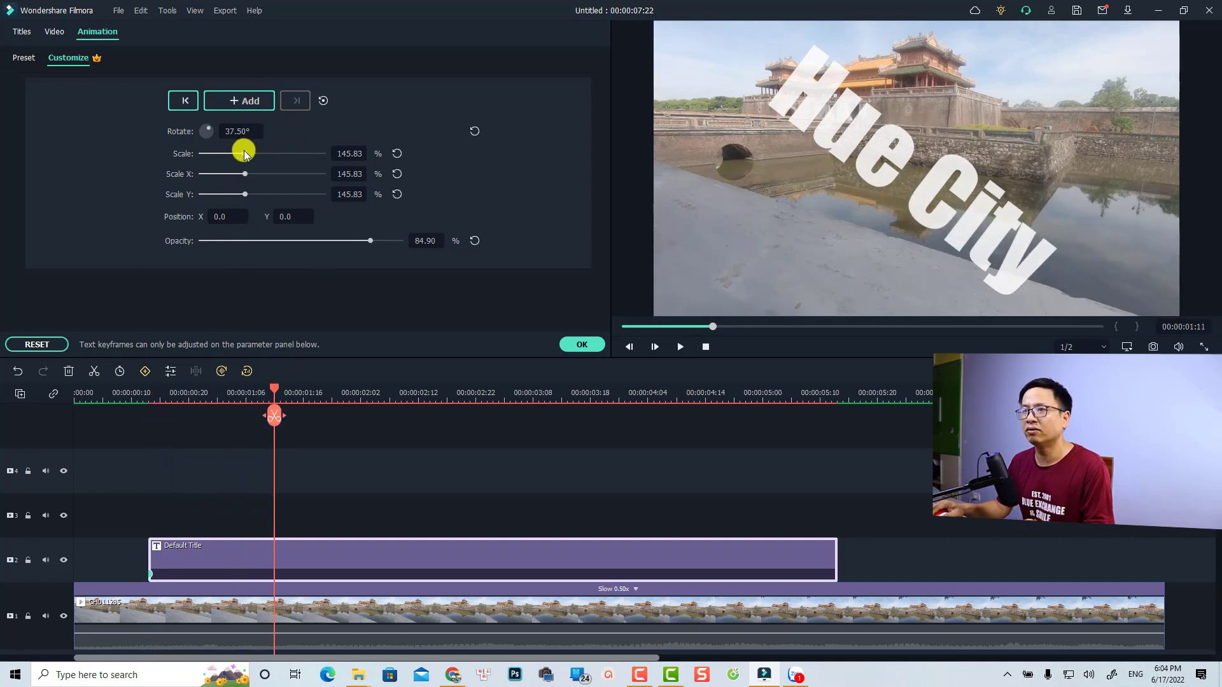
pyautogui.moveTo(245, 155); pyautogui.dragTo(220, 154)
# - Play back the title's custom keyframe animation from just before the title starts
pyautogui.click(119, 392)
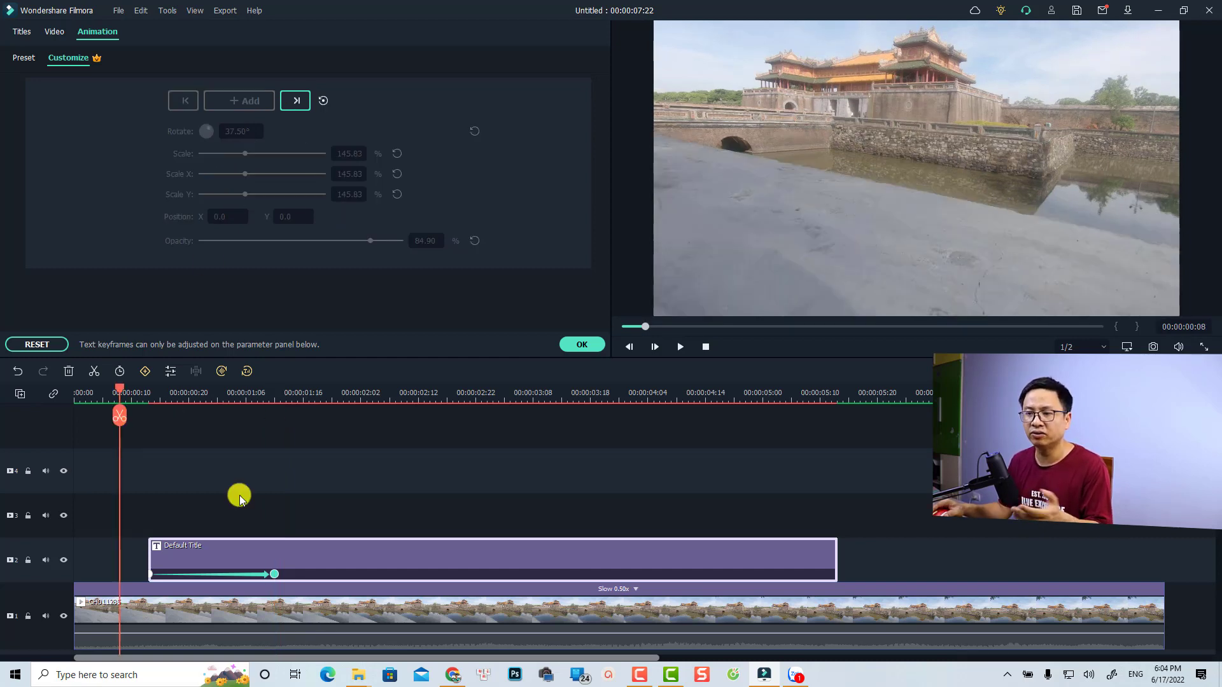
pyautogui.press('space')
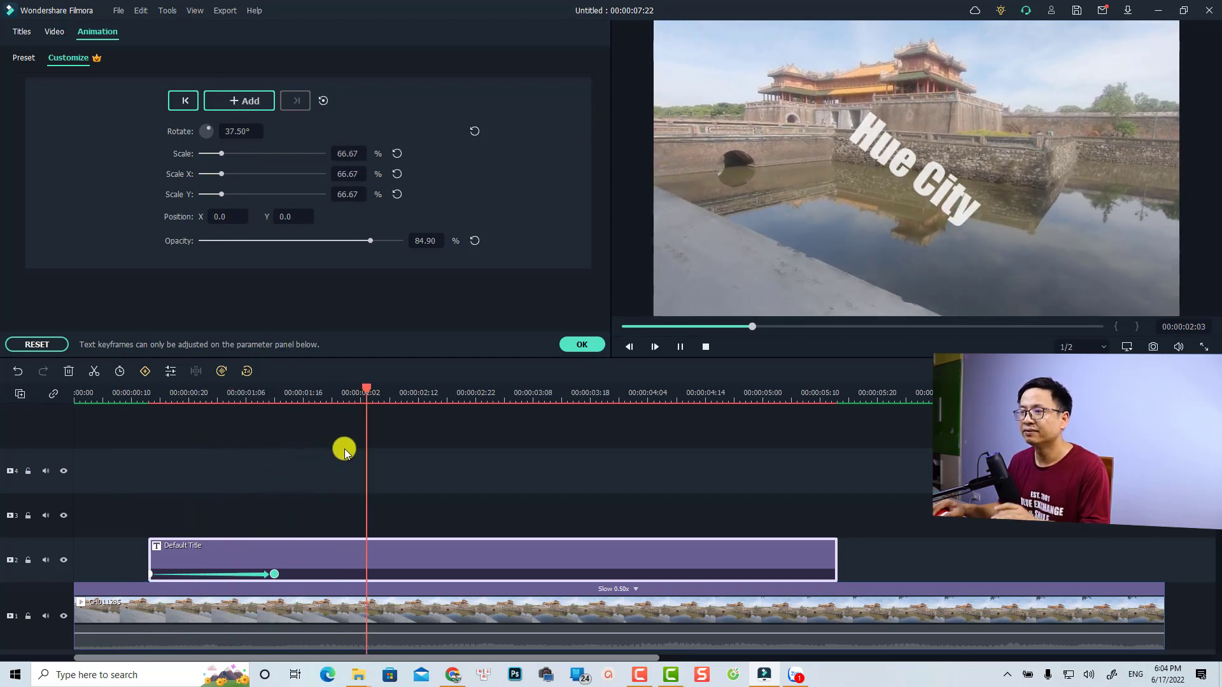
pyautogui.press('space')
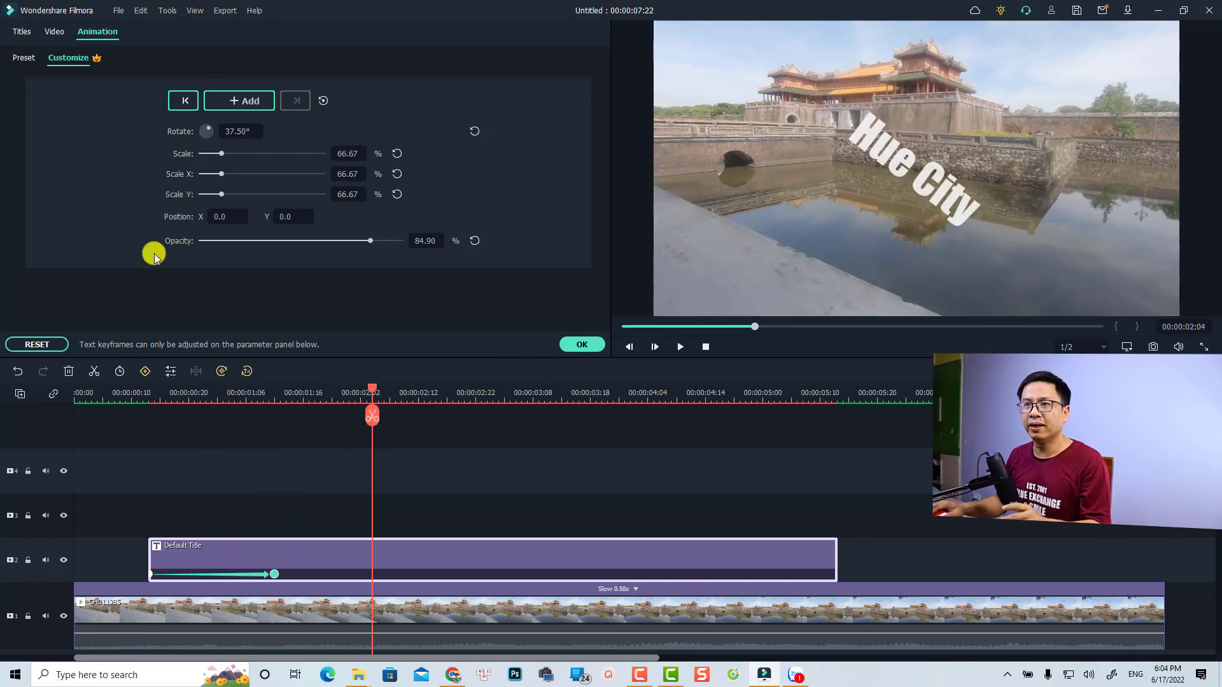
# - Try several WordArt styles on the title, including yellow and green ones, and apply the purple-blue gradient style with a yellow glow
pyautogui.click(21, 35)
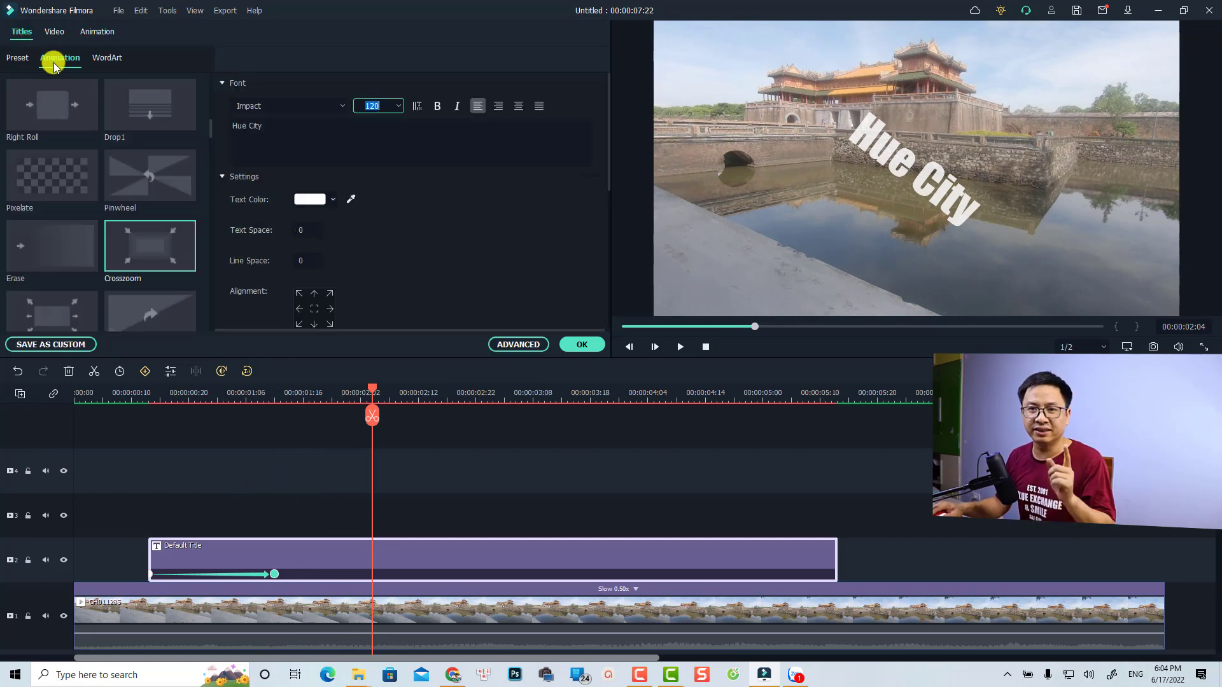
pyautogui.click(106, 59)
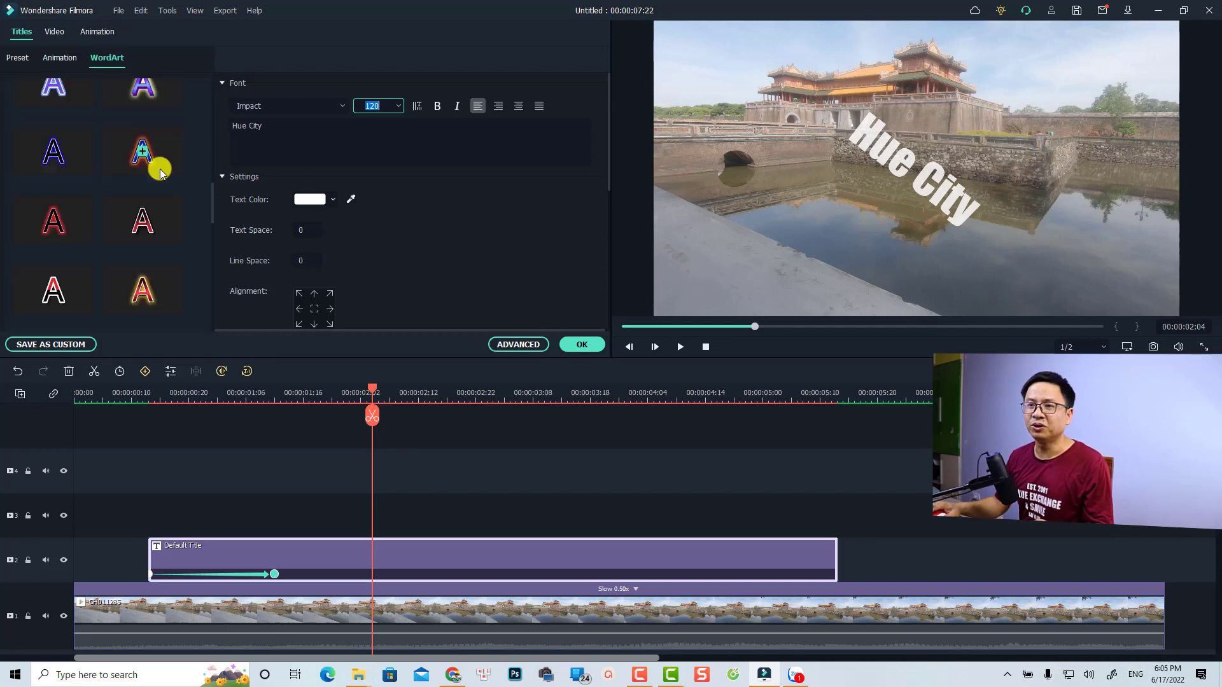
pyautogui.scroll(3, 156, 172)
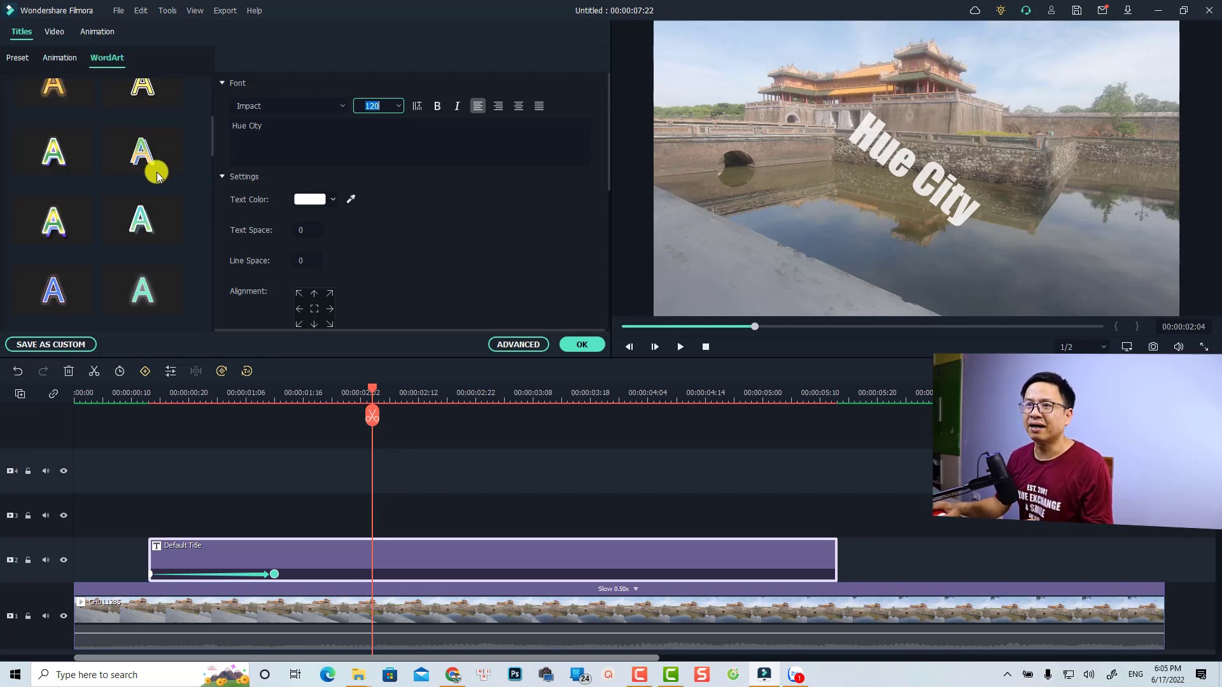
pyautogui.click(155, 97)
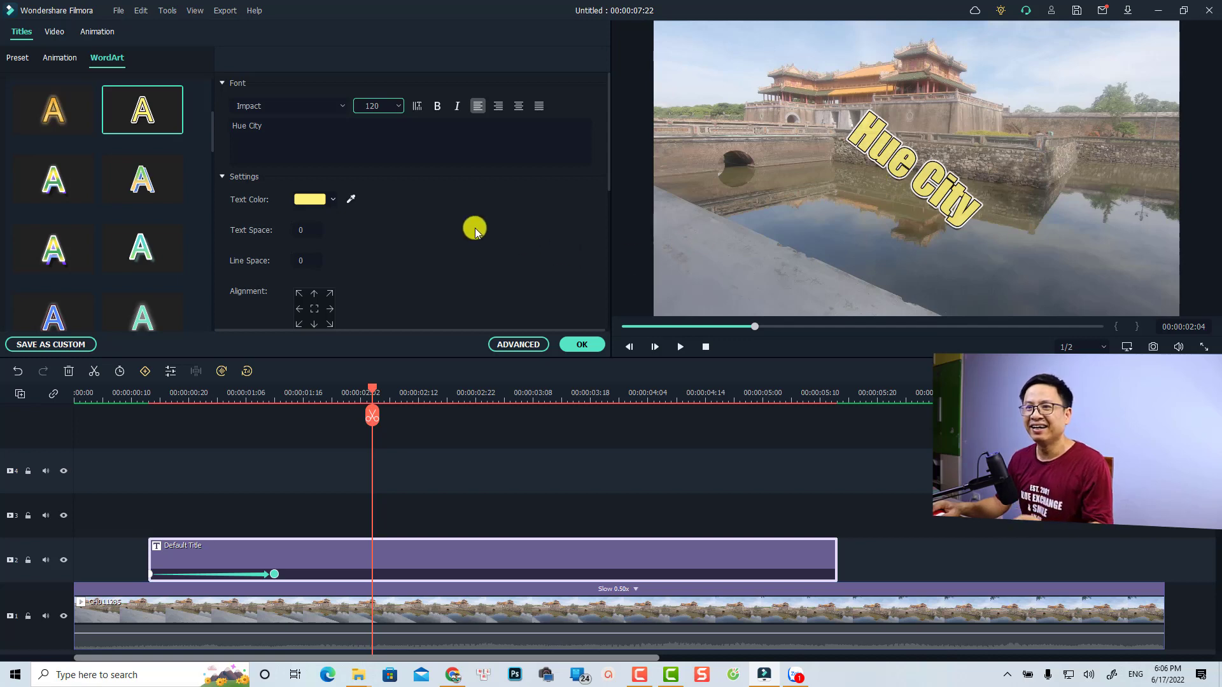
pyautogui.click(172, 188)
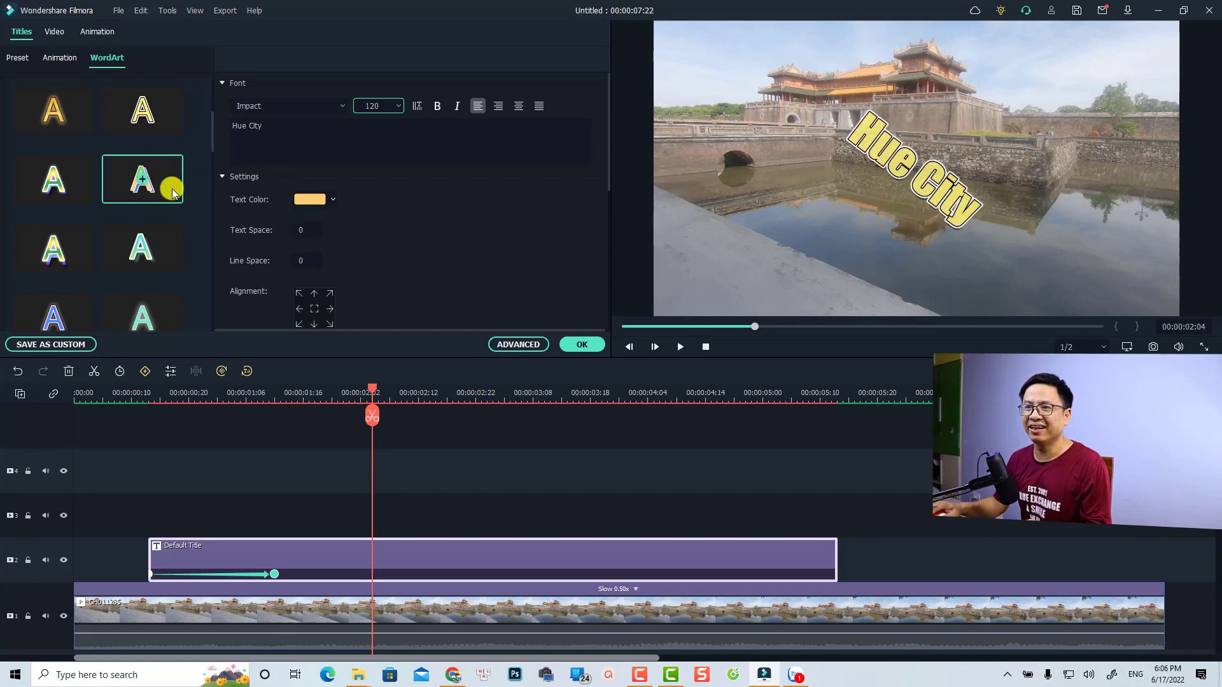
pyautogui.click(171, 247)
pyautogui.scroll(-3, 176, 274)
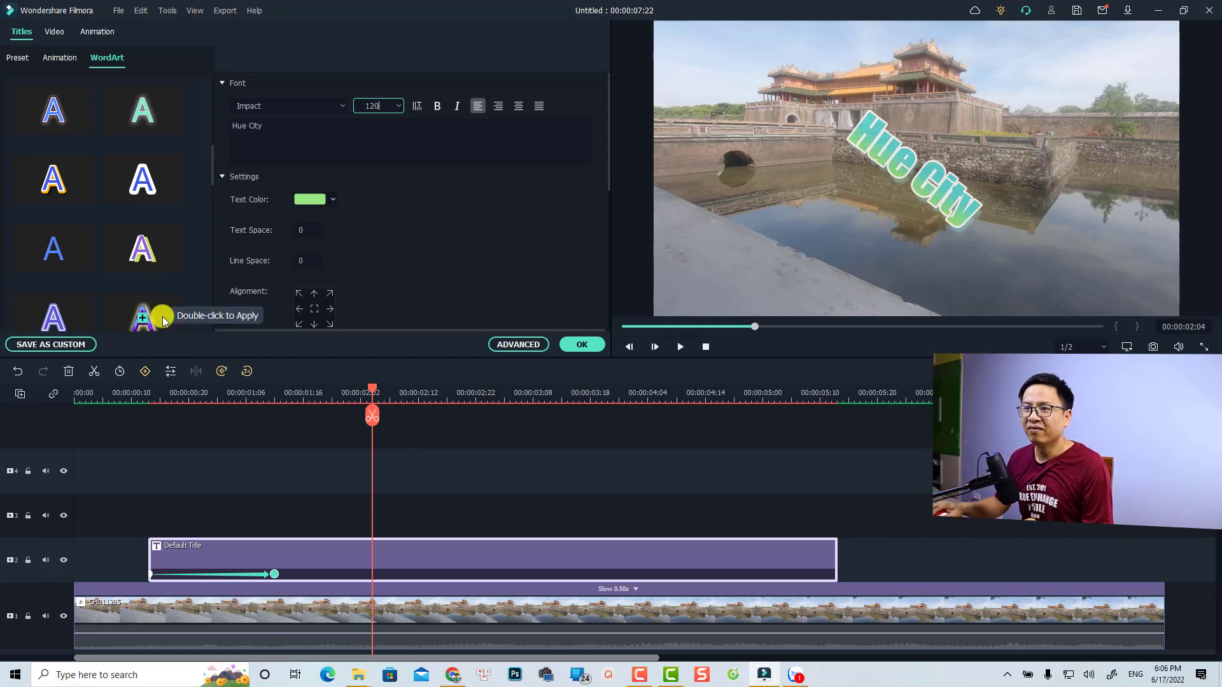
pyautogui.doubleClick(163, 320)
# - Close the title's settings and preview the purple-blue WordArt title from just before it starts
pyautogui.click(108, 398)
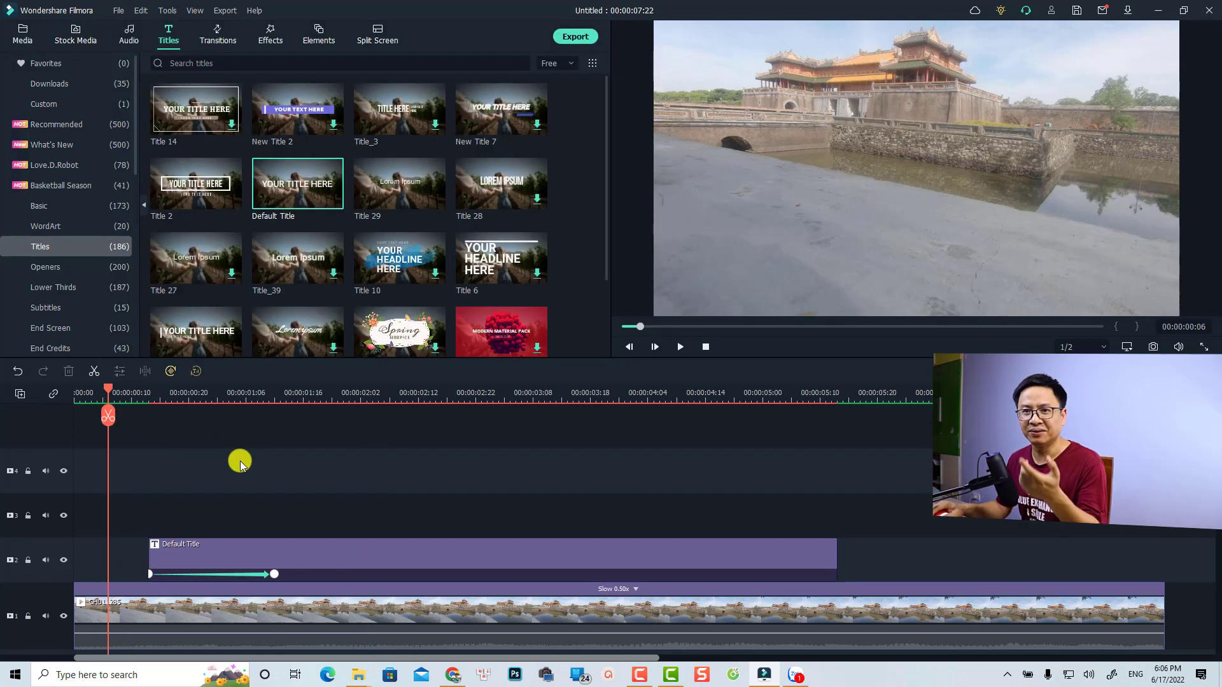
pyautogui.press('space')
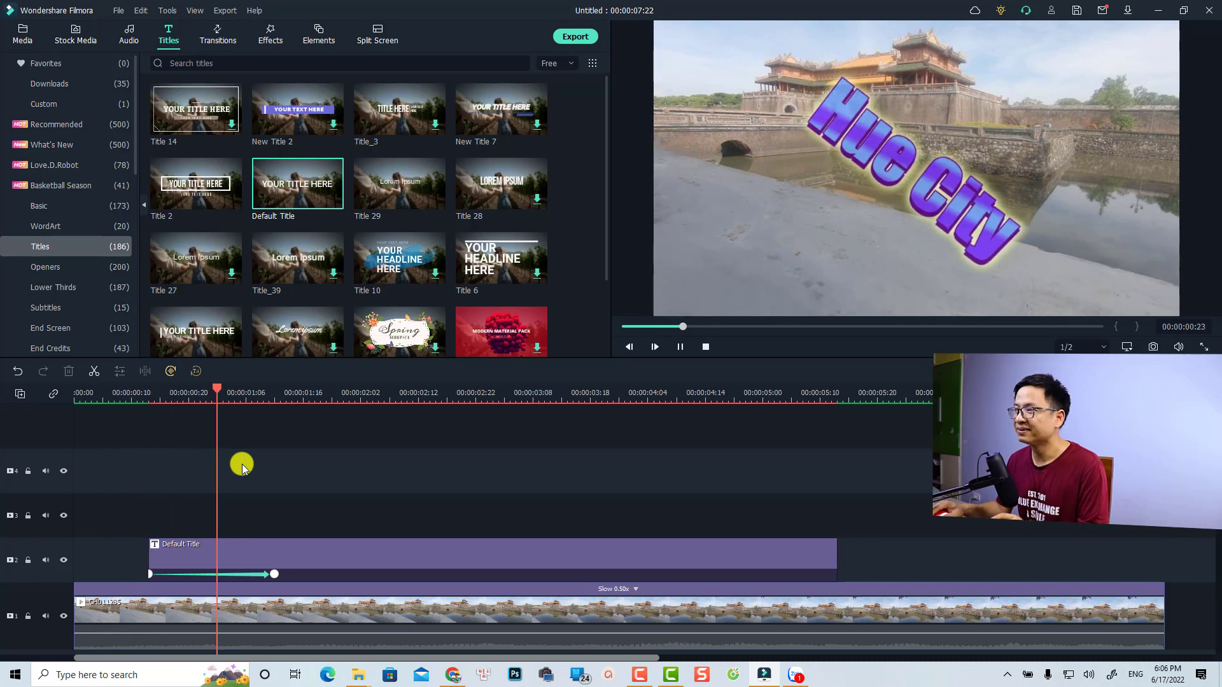
pyautogui.press('space')
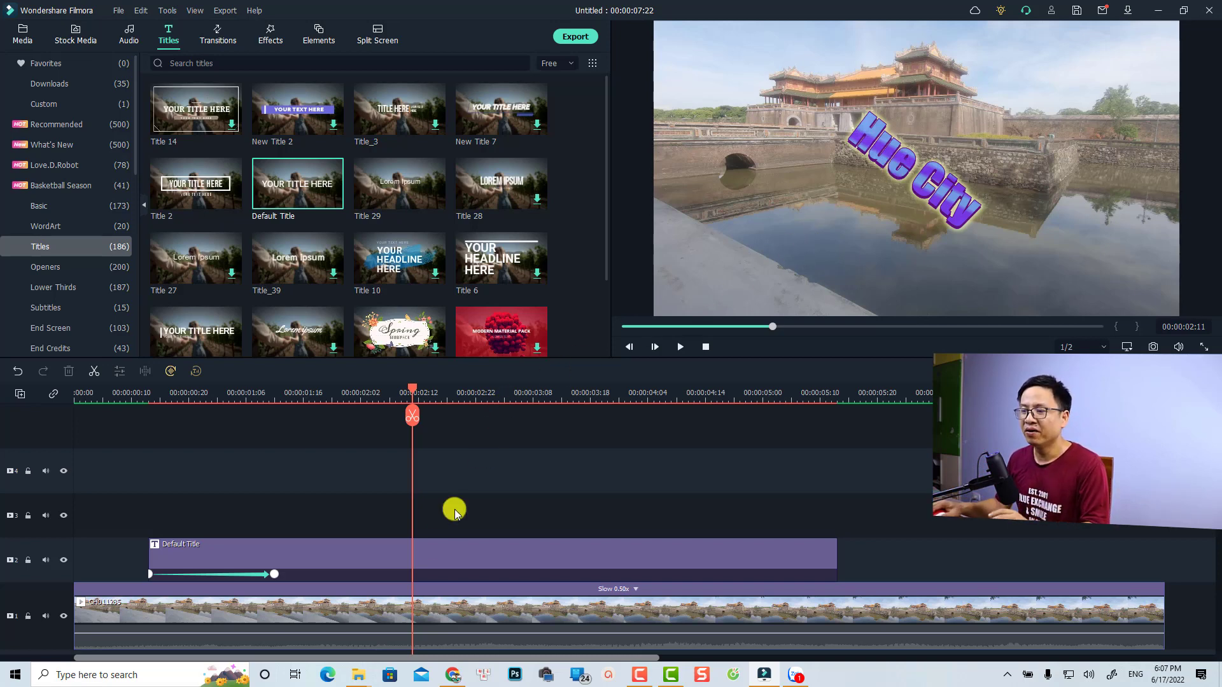
# - In the title's Advanced Text Edit, add a colour marker near the end of the gradient fill and colour it green #55ff00
pyautogui.click(416, 557)
pyautogui.rightClick(415, 555)
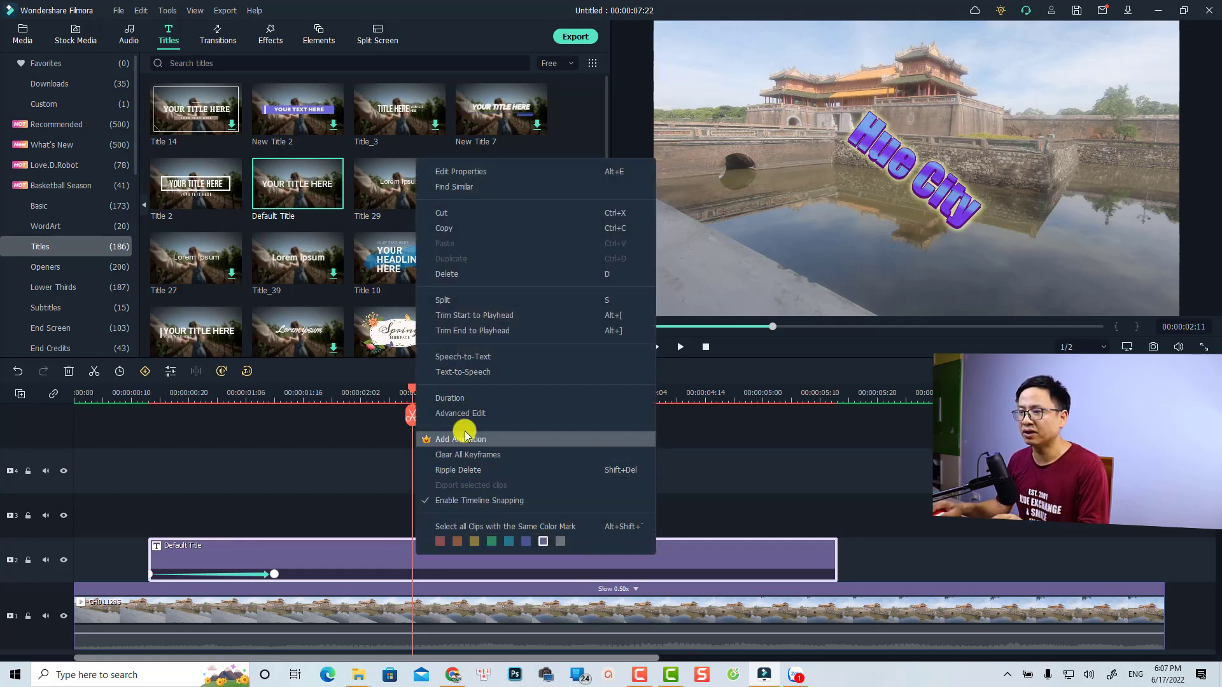
pyautogui.click(463, 414)
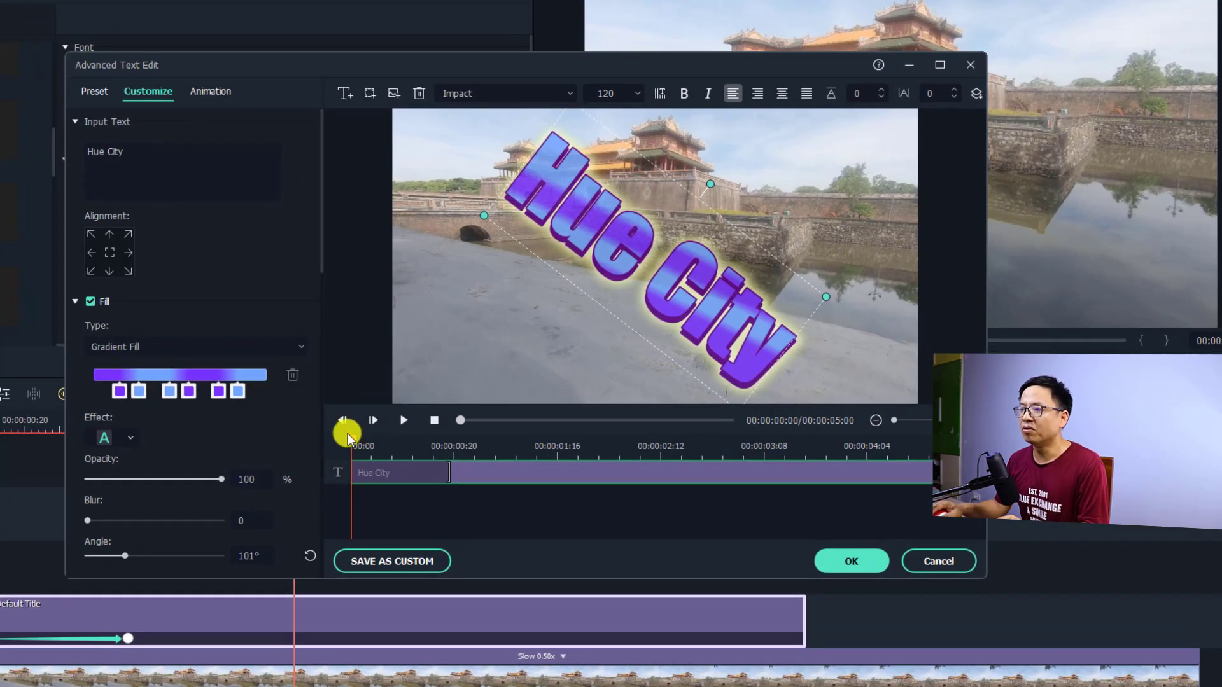
pyautogui.click(253, 375)
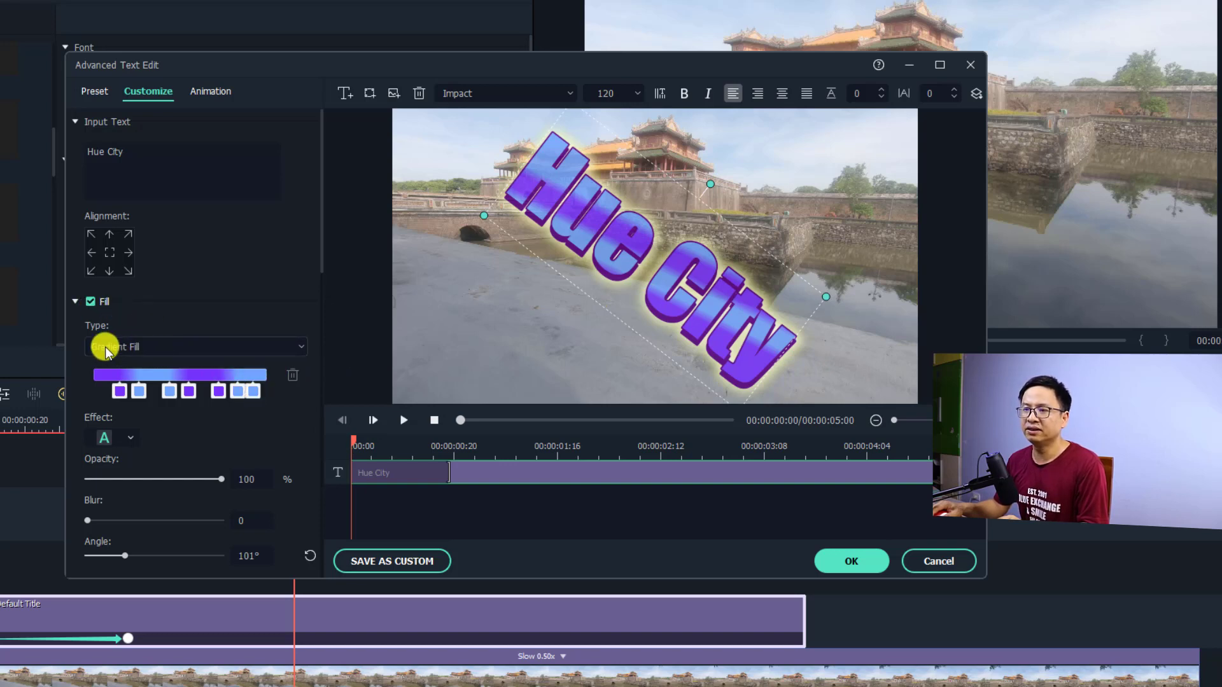
pyautogui.click(251, 392)
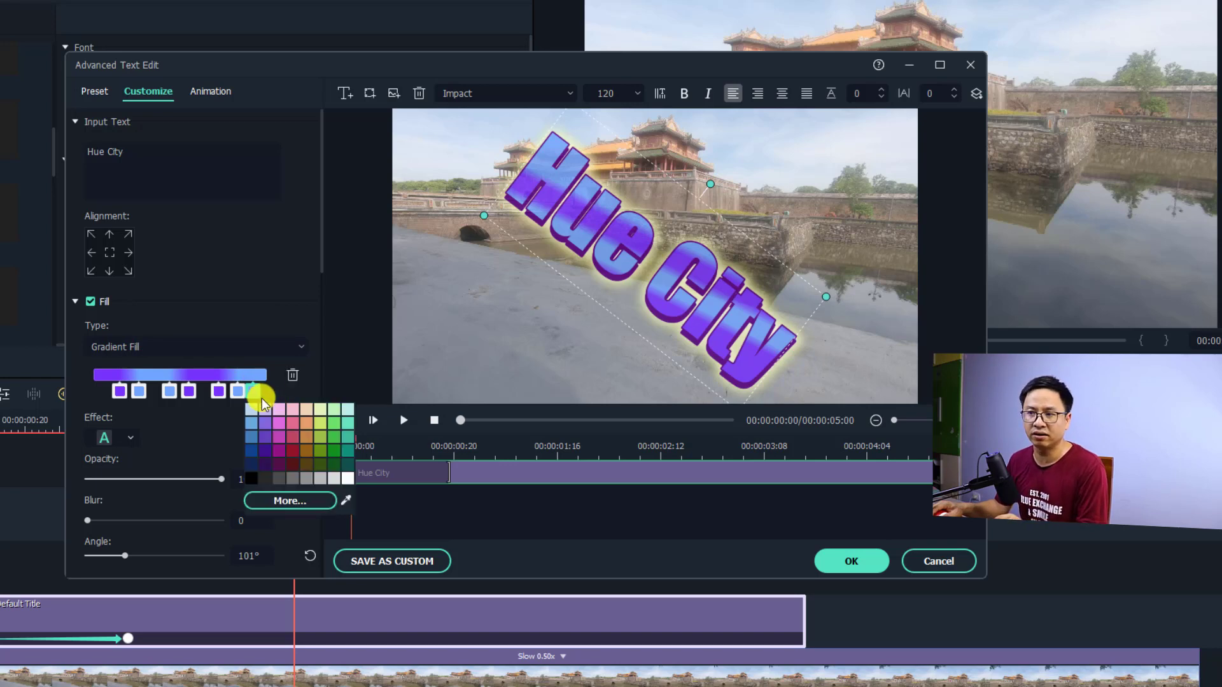
pyautogui.click(294, 500)
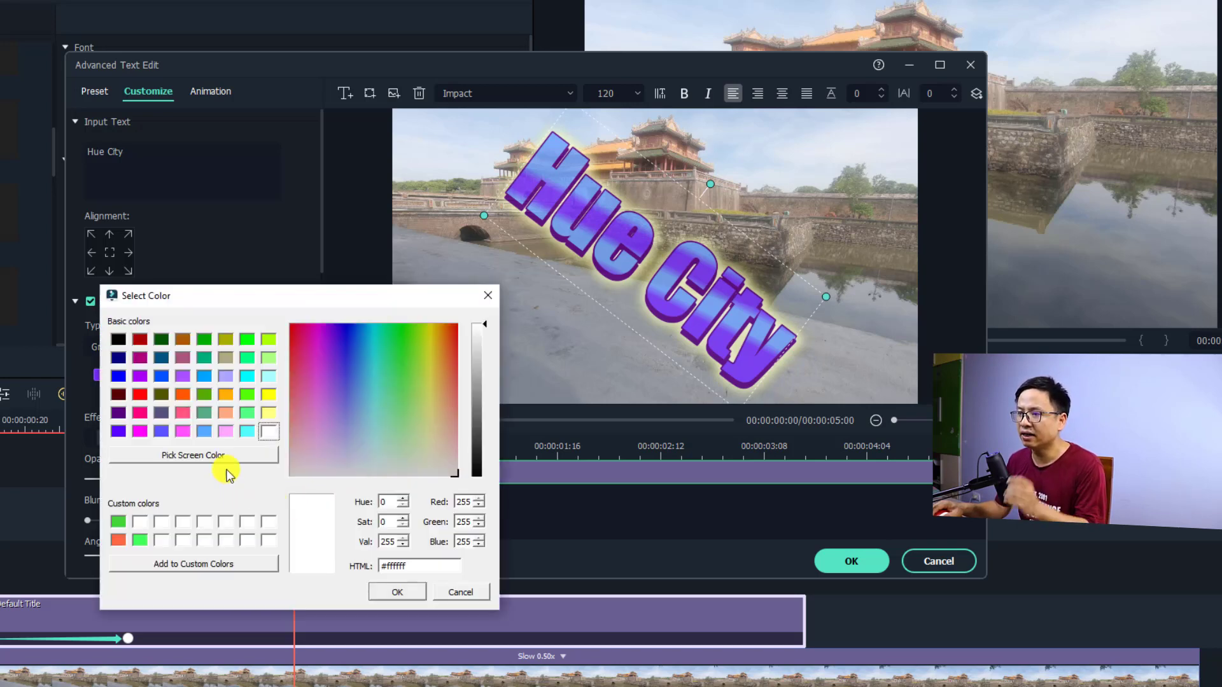
pyautogui.click(244, 393)
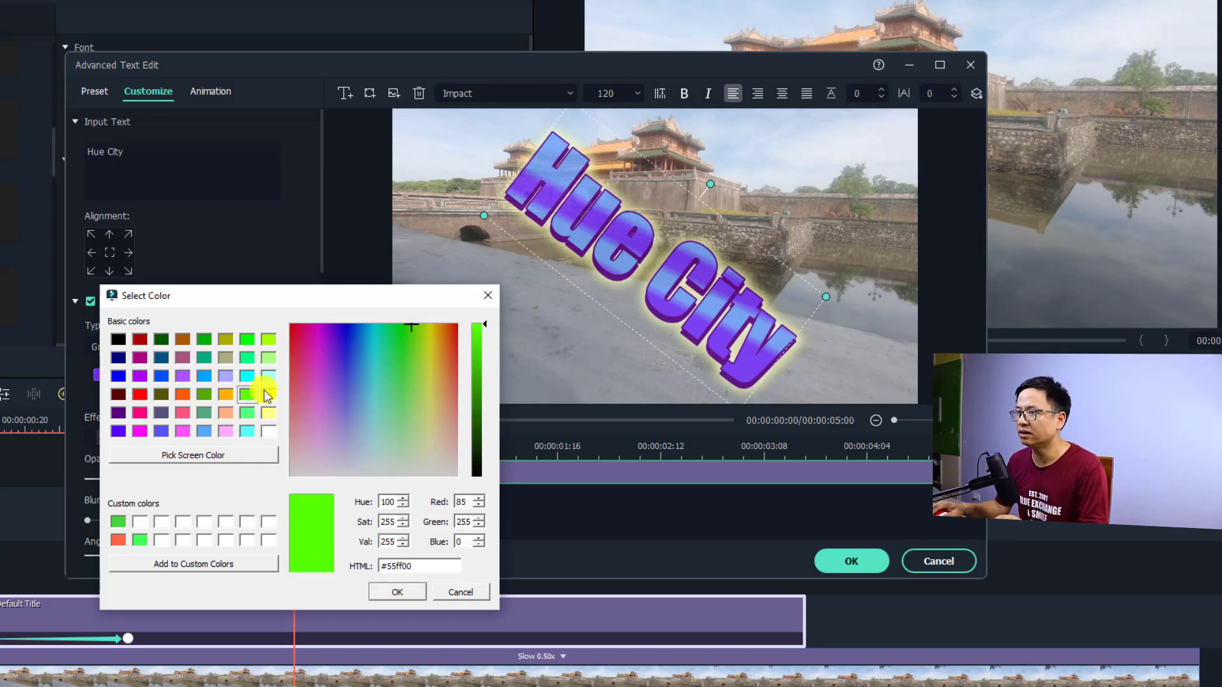
pyautogui.click(390, 593)
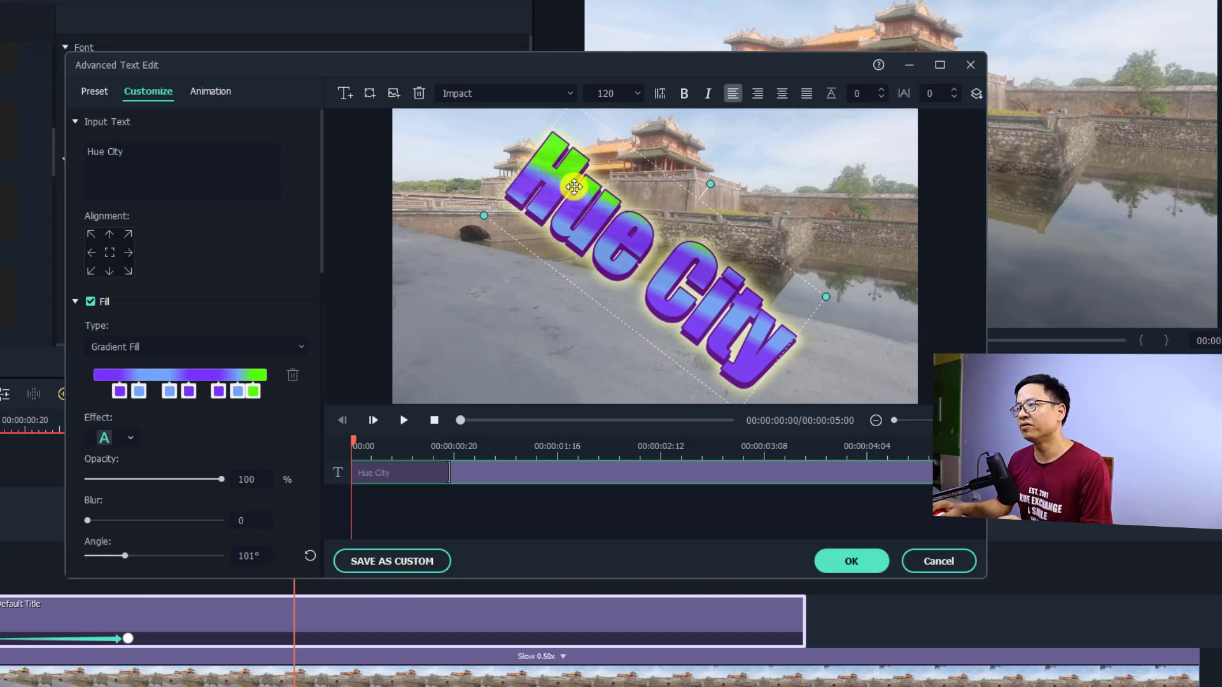
# - Delete the third purple colour marker from the gradient fill, along with the extra marker added near the same spot
pyautogui.click(214, 393)
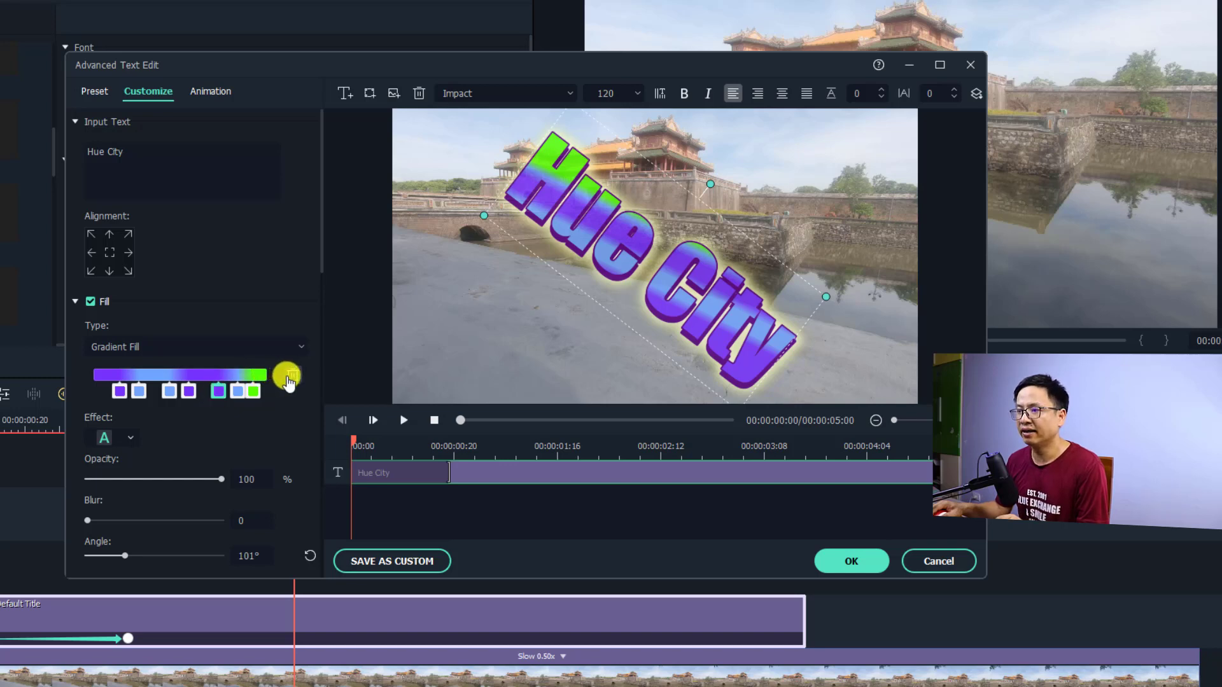
pyautogui.click(290, 377)
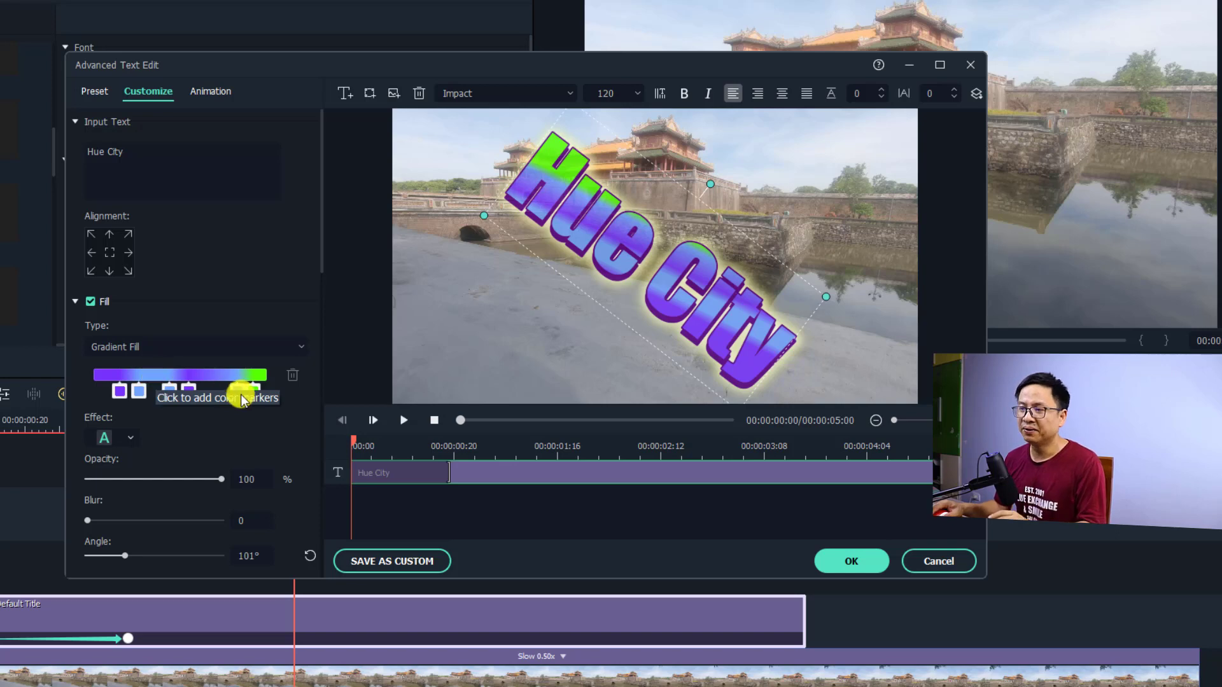
pyautogui.click(213, 389)
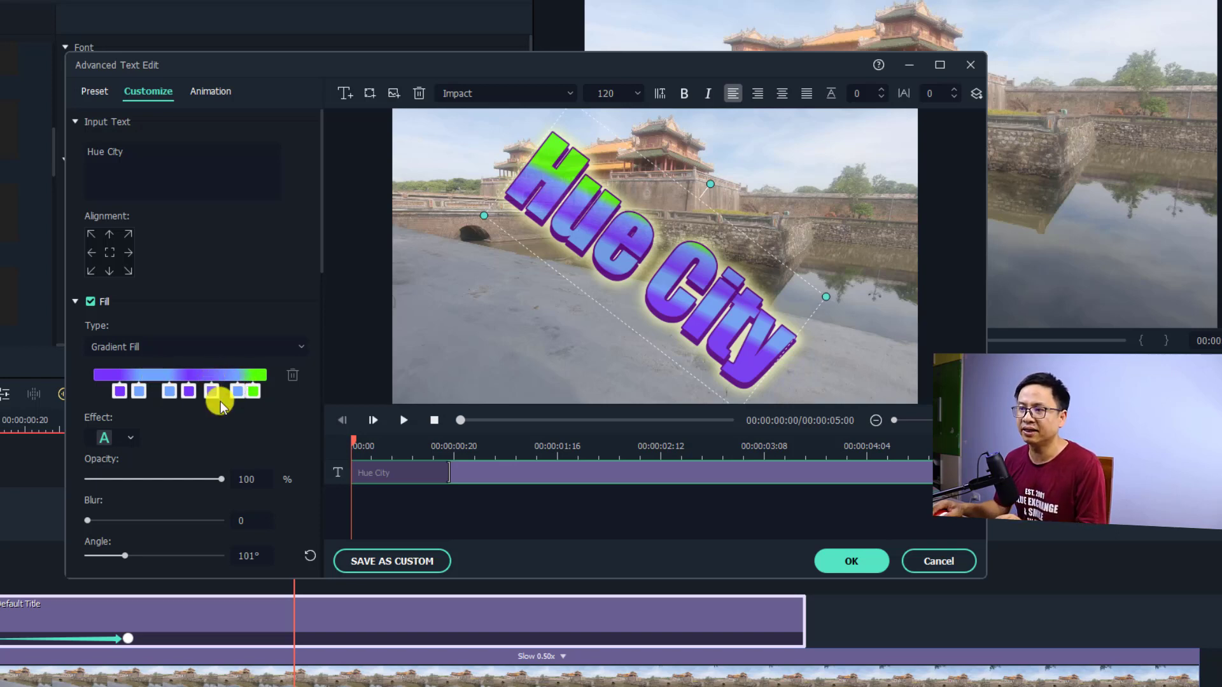
pyautogui.click(293, 374)
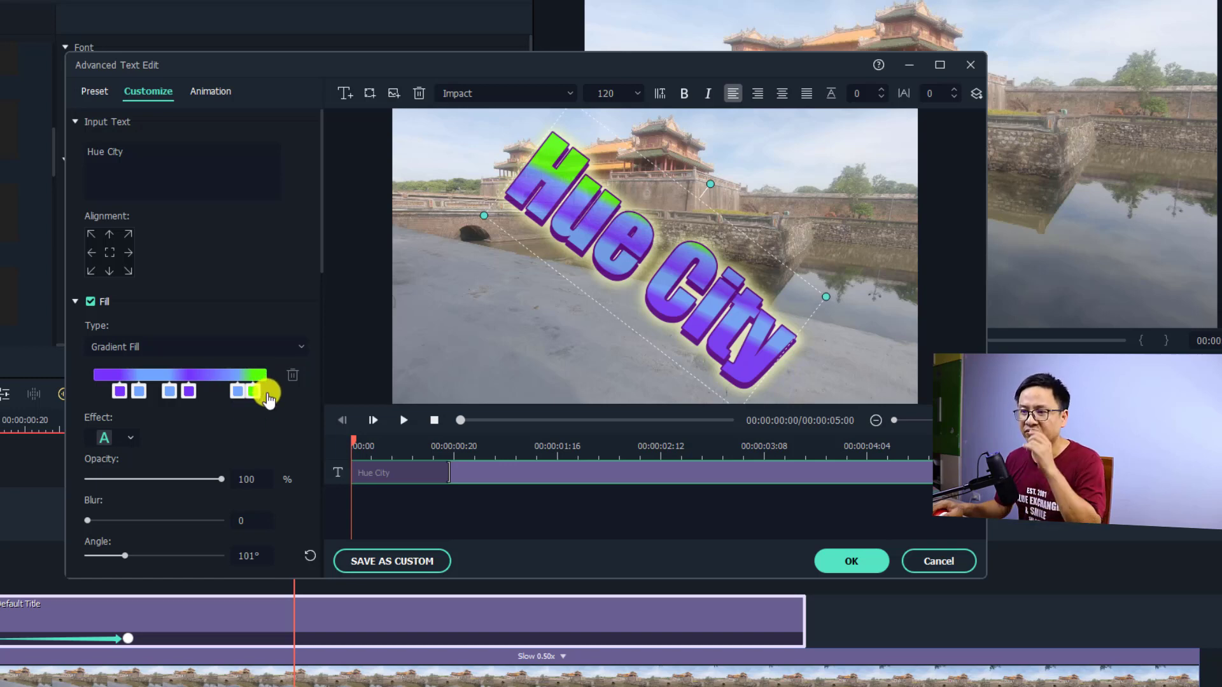
# - Colour the text's second outline green #41ff57 and set both its thickness and its blur to 10
pyautogui.moveTo(319, 258); pyautogui.dragTo(320, 393)
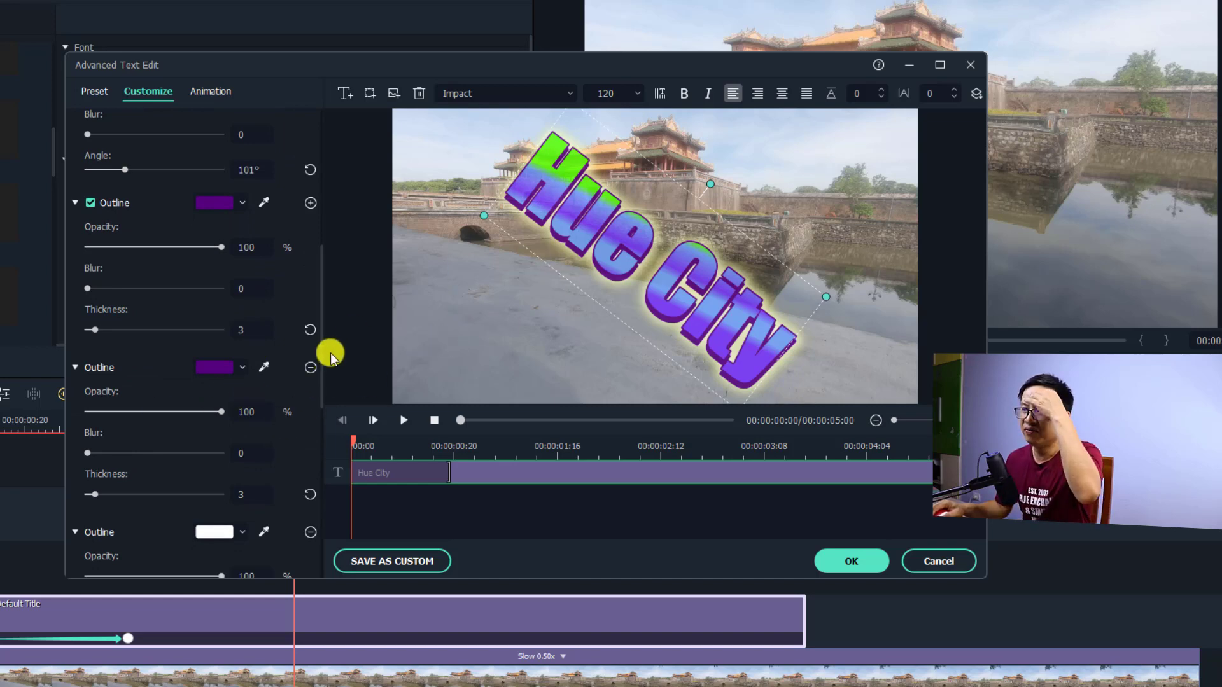
pyautogui.moveTo(322, 354); pyautogui.dragTo(322, 322)
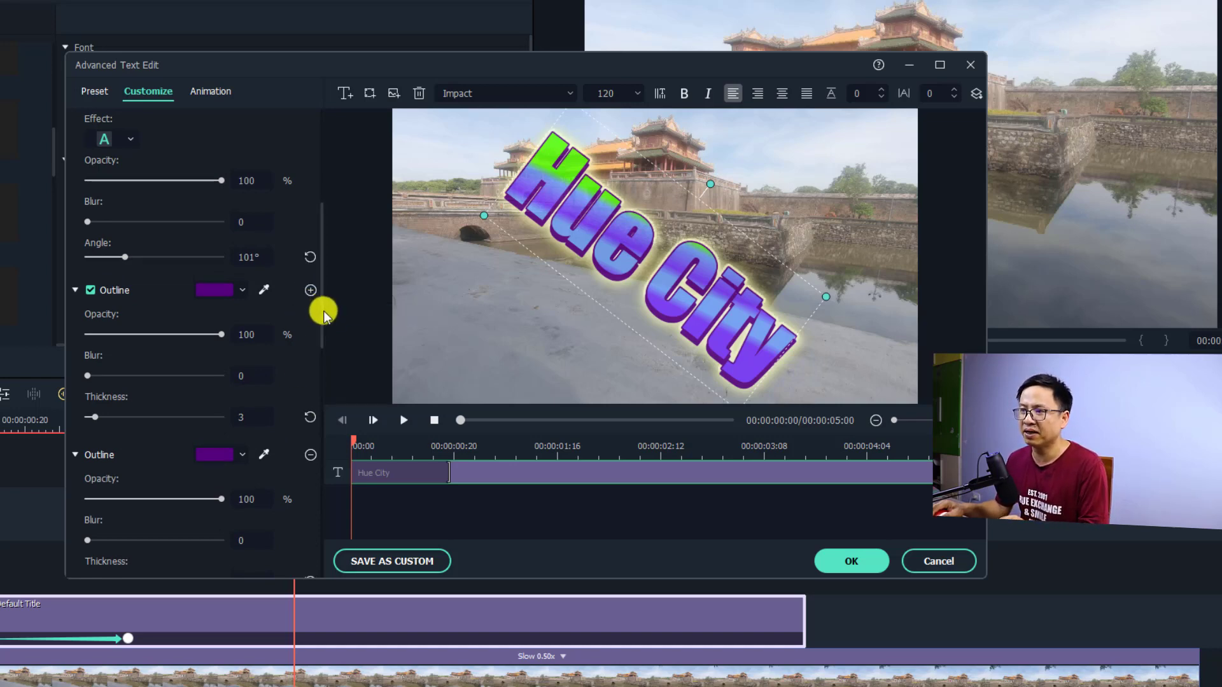
pyautogui.scroll(-1, 323, 311)
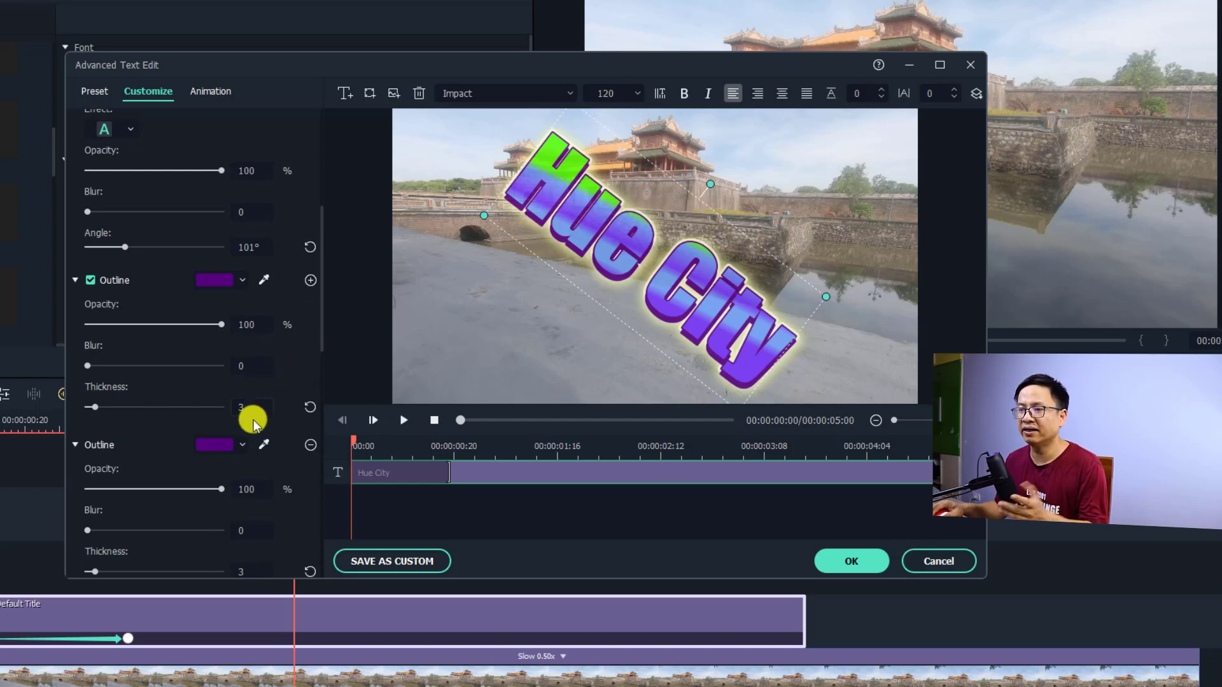
pyautogui.click(239, 444)
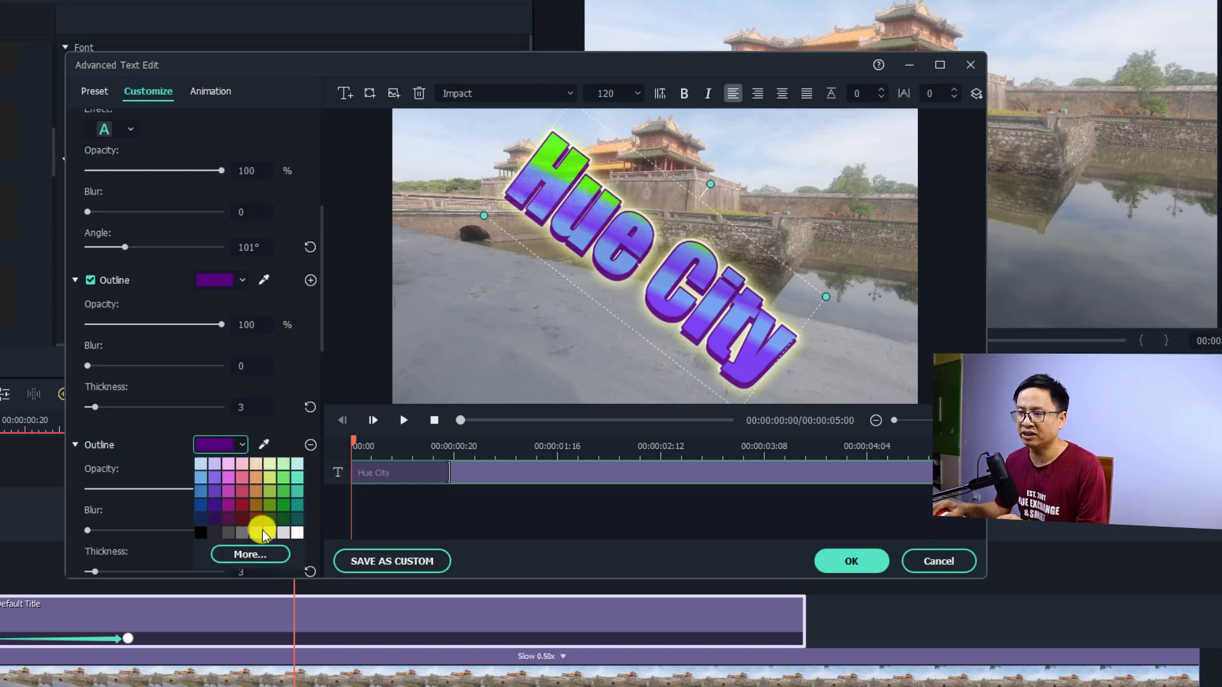
pyautogui.click(250, 555)
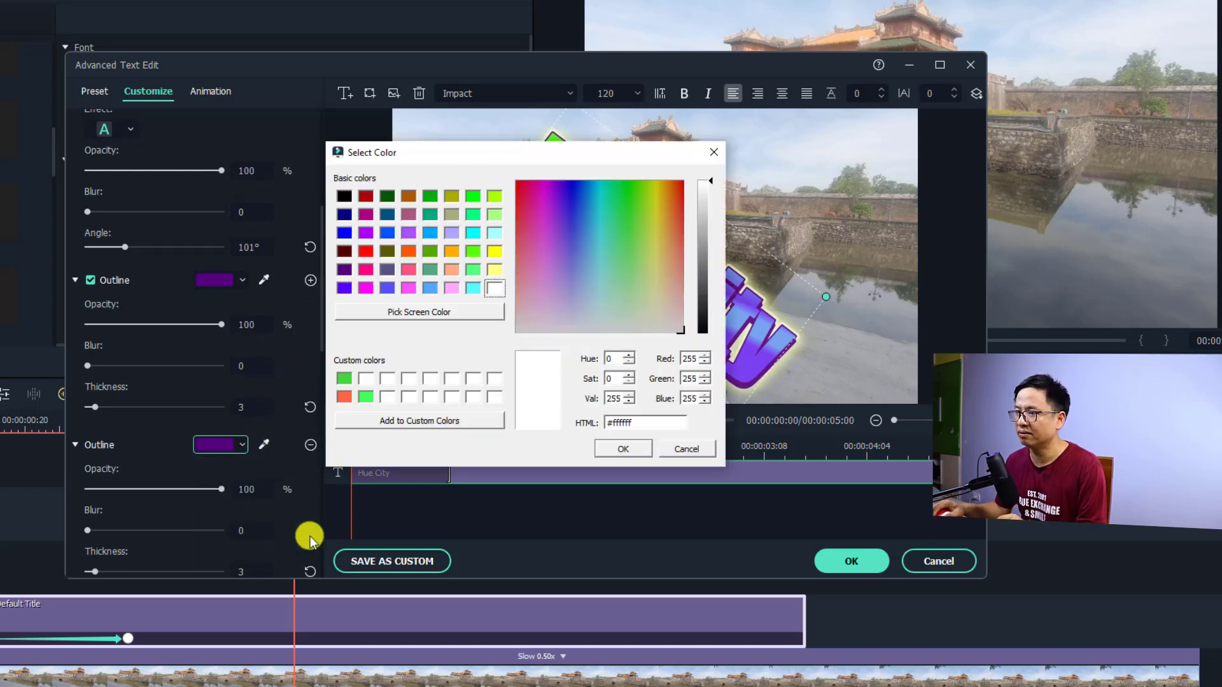
pyautogui.click(343, 378)
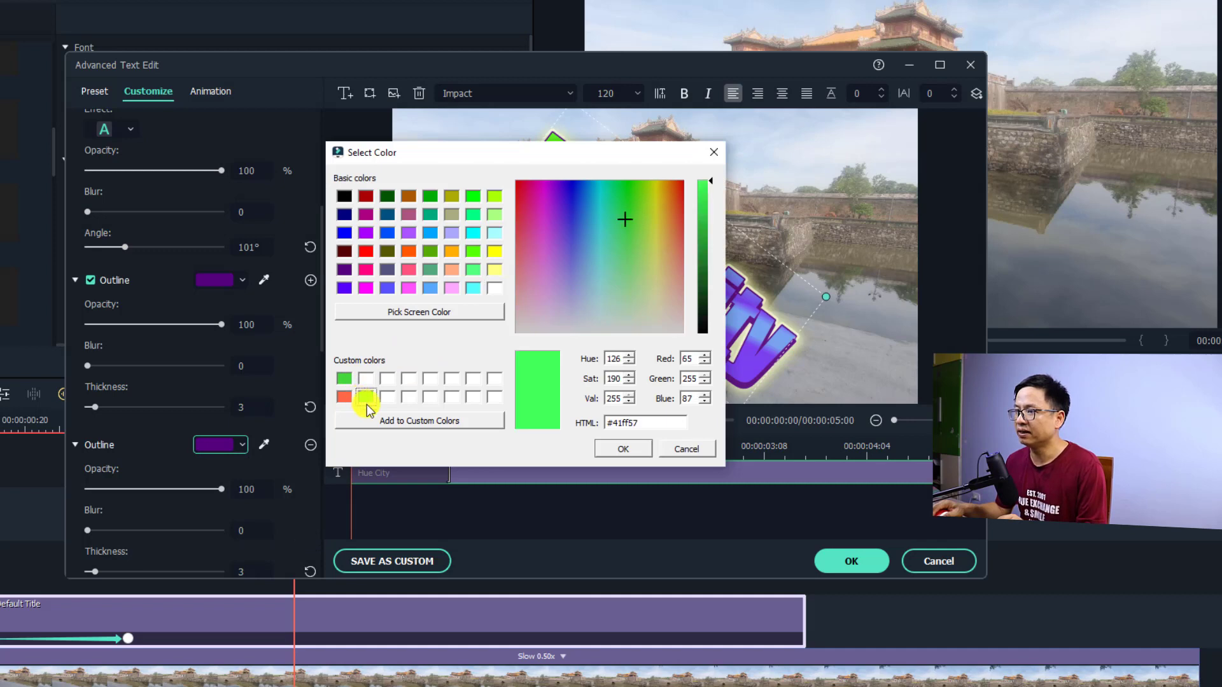
pyautogui.click(623, 449)
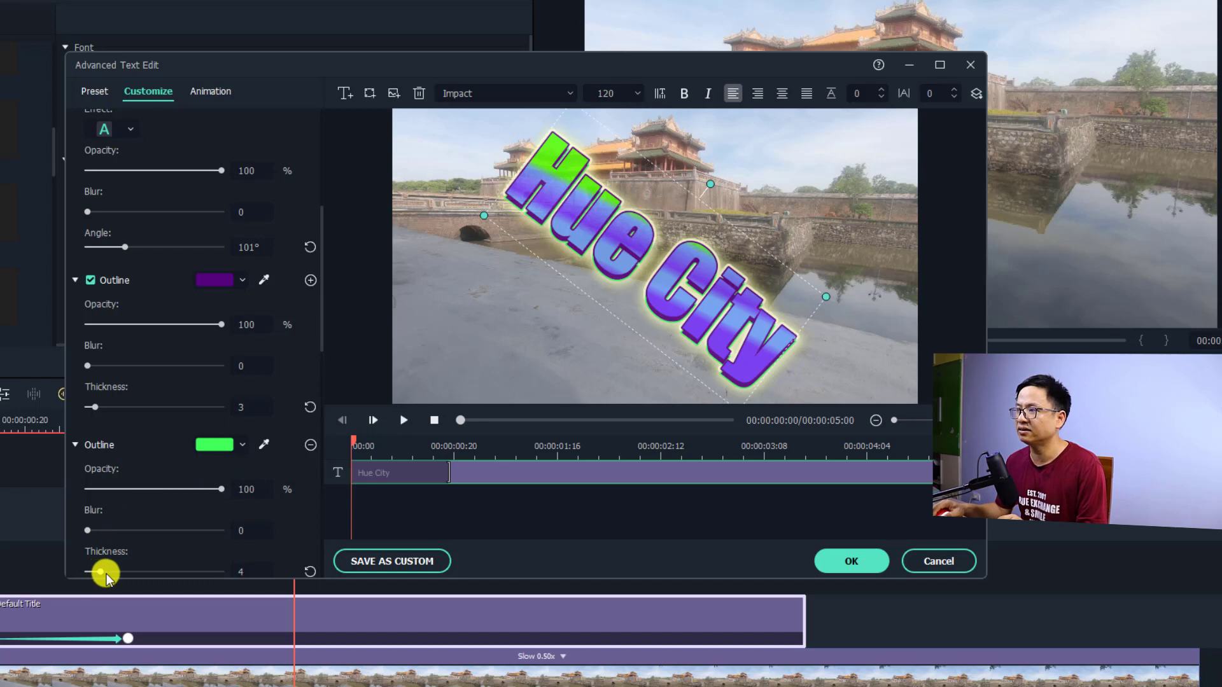
pyautogui.moveTo(106, 575); pyautogui.dragTo(114, 572)
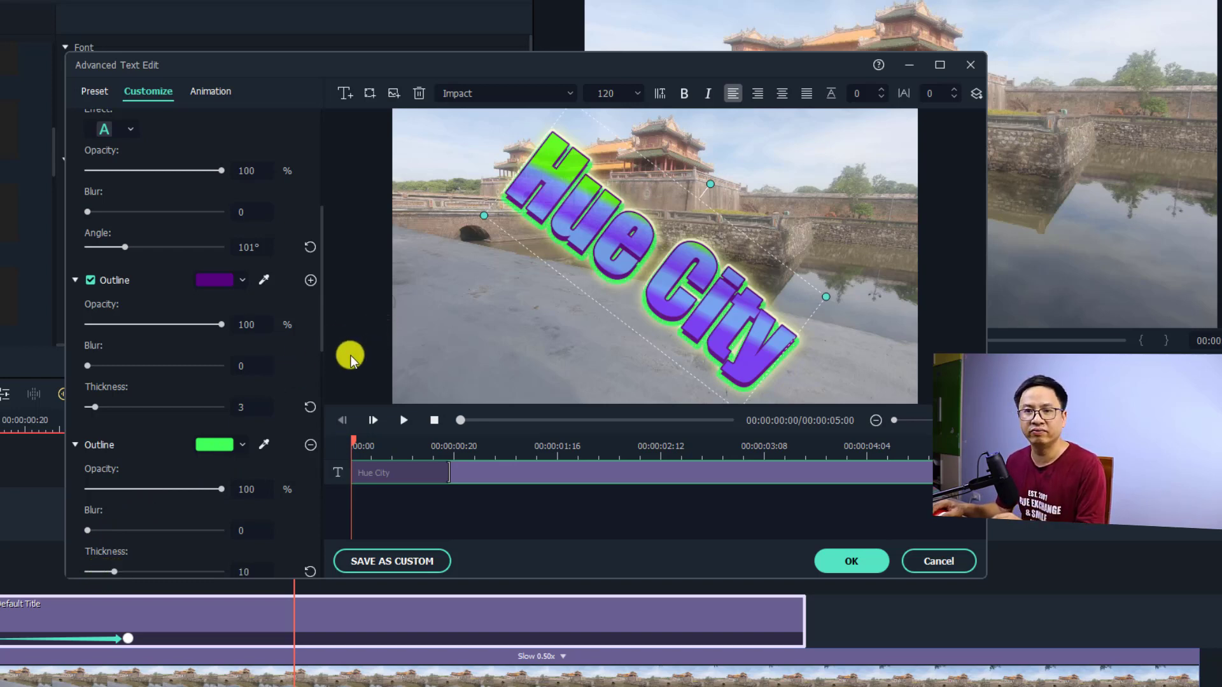
pyautogui.moveTo(322, 333); pyautogui.dragTo(303, 573)
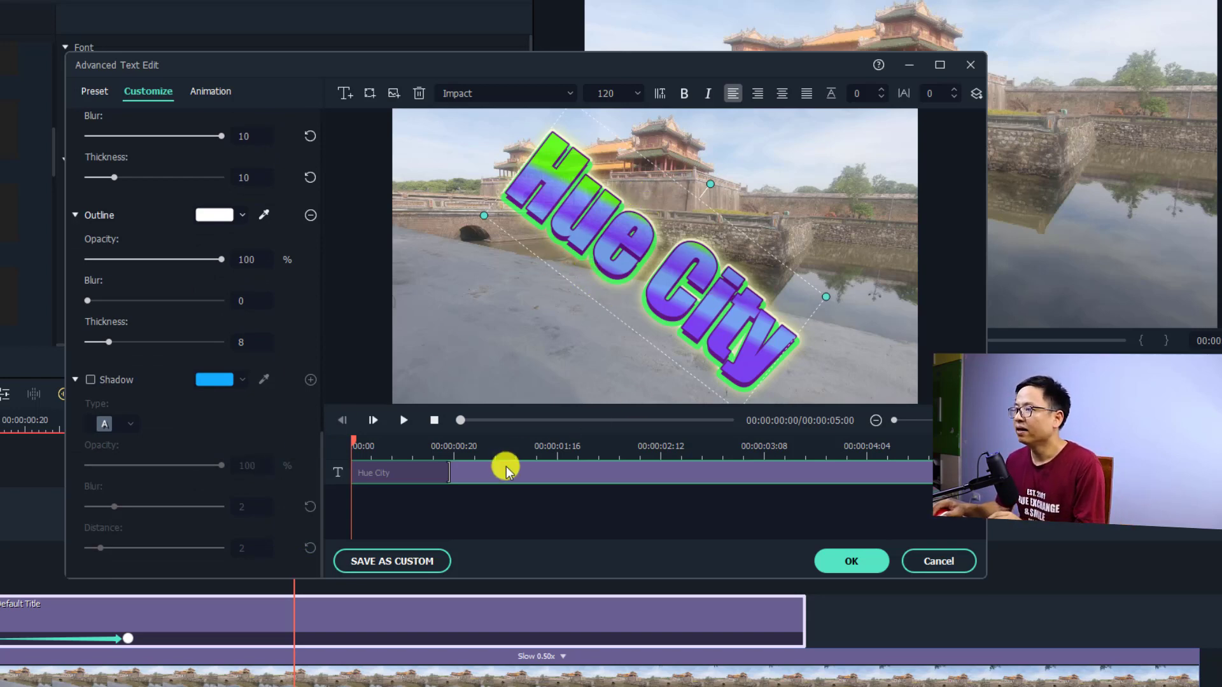
# - Preview the green-outlined "Hue City" title in the text editor, stopping at about 00:00:01:18
pyautogui.click(491, 501)
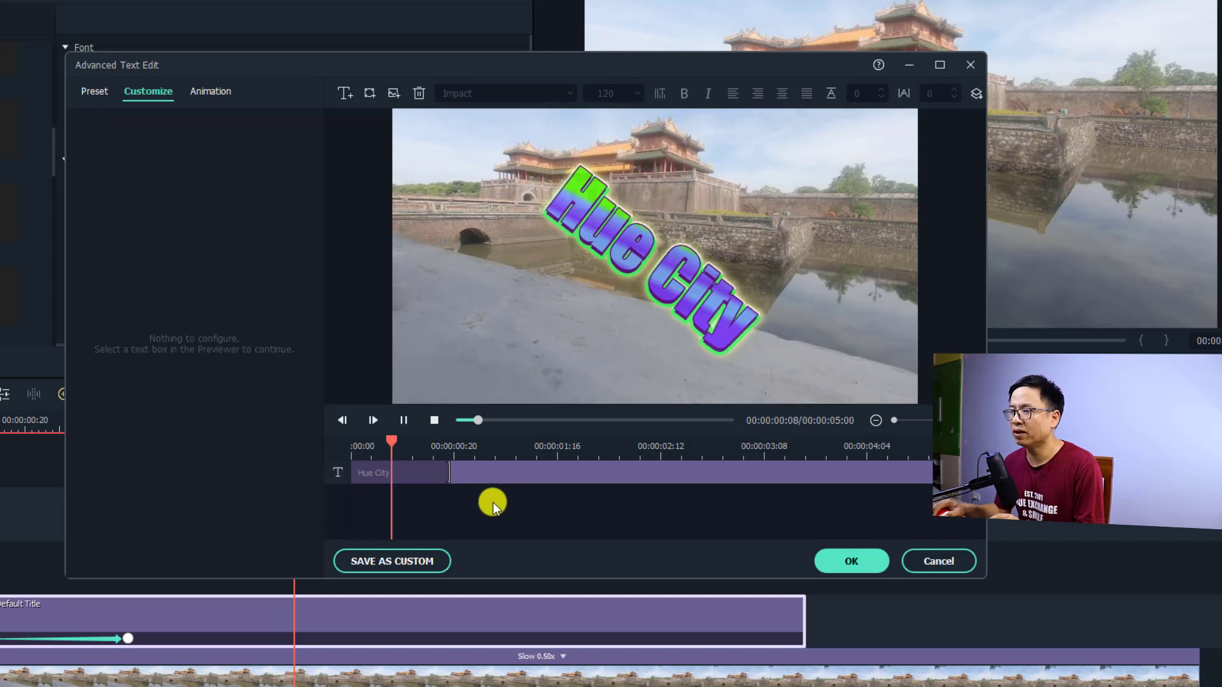
pyautogui.press('space')
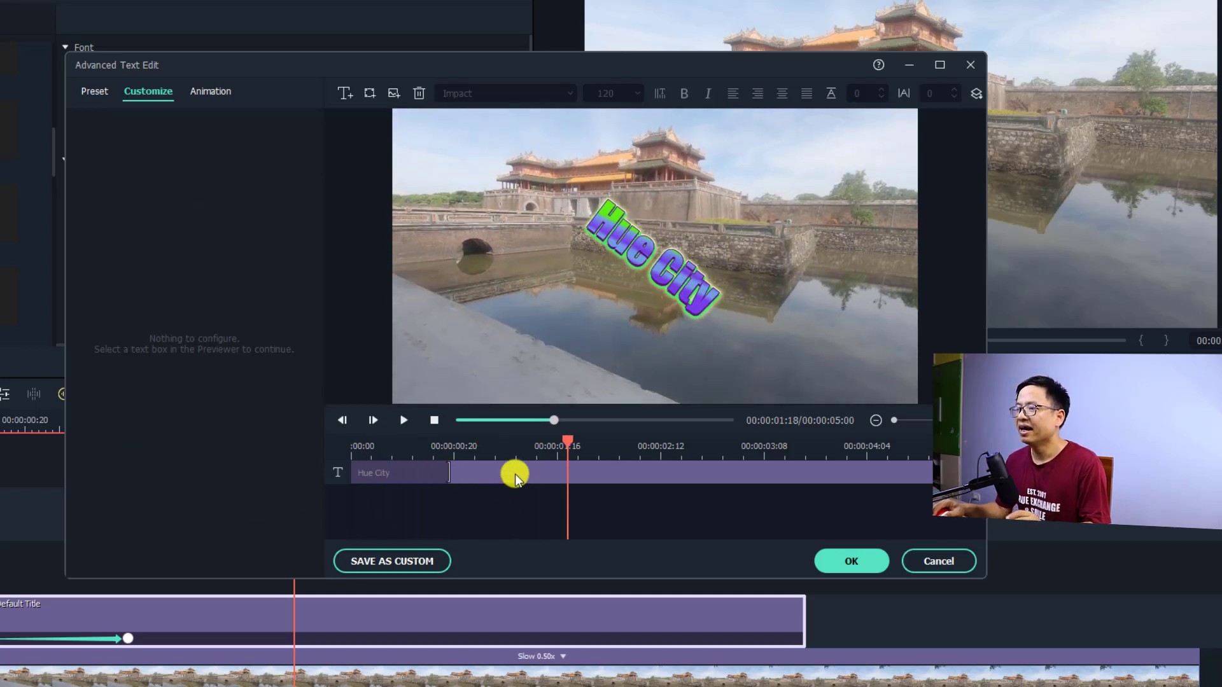
pyautogui.click(514, 474)
# - Add a new text box styled like "Hue City", place it below that text and rotate it almost level
pyautogui.click(641, 261)
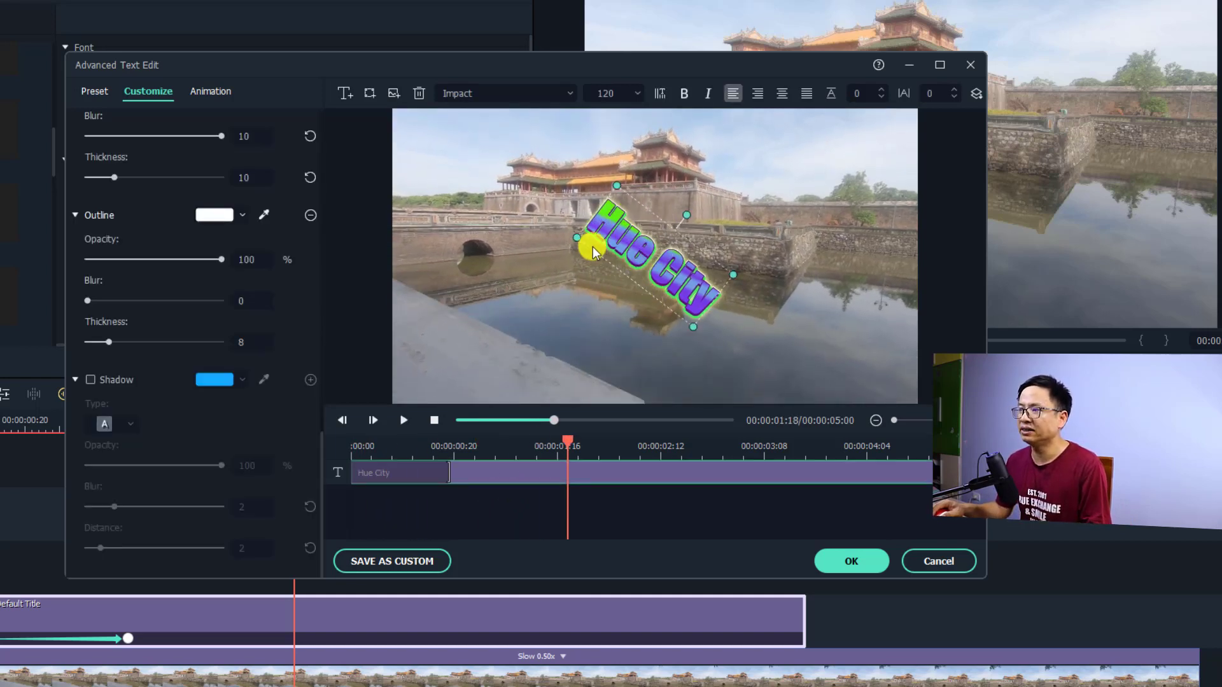
pyautogui.click(344, 94)
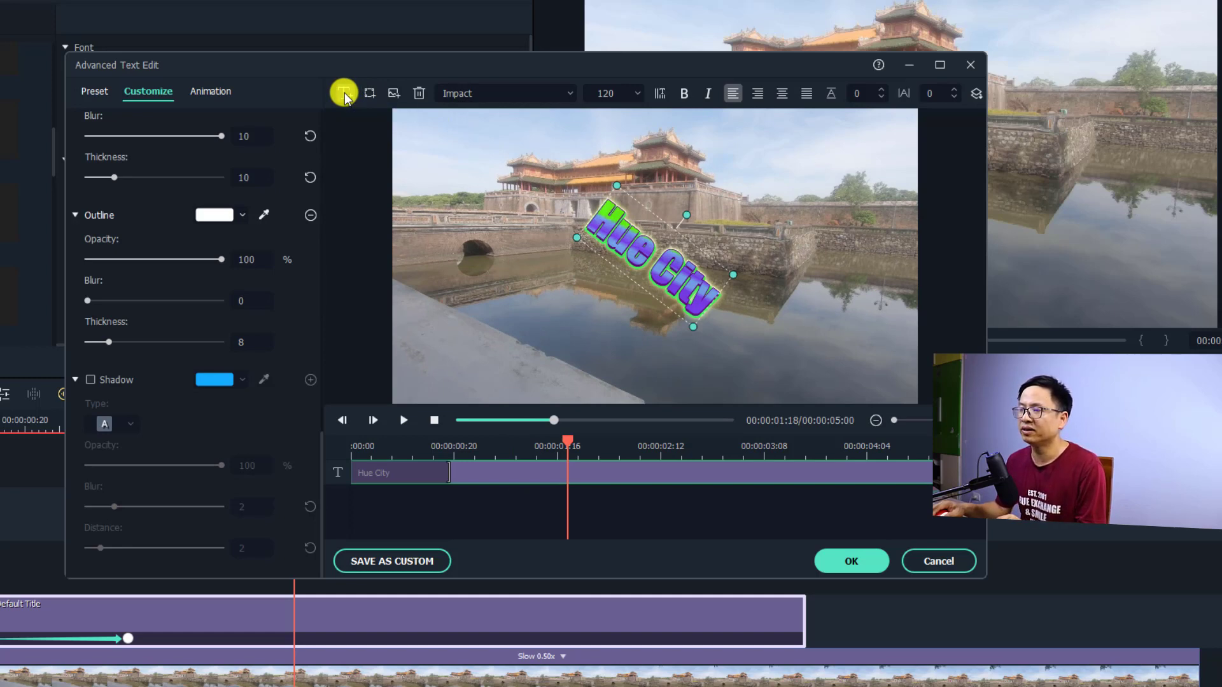
pyautogui.moveTo(627, 253); pyautogui.dragTo(535, 322)
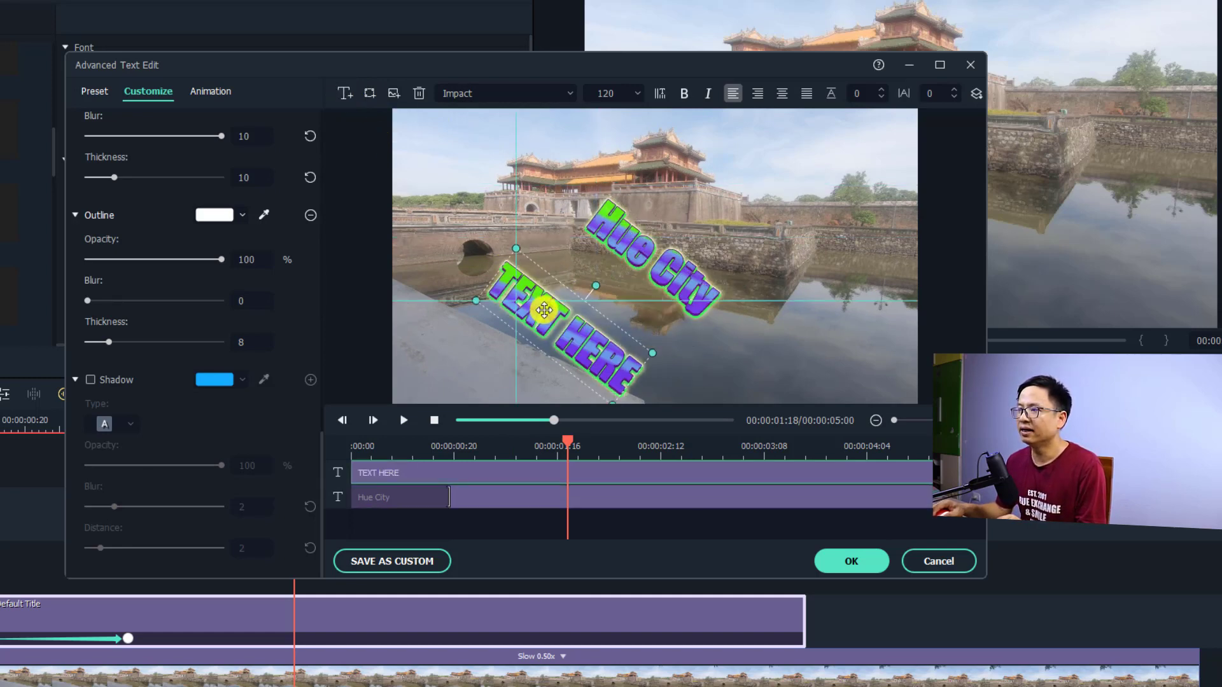
pyautogui.moveTo(576, 284); pyautogui.dragTo(562, 276)
# - Replace the new text box's placeholder with "Imperal City"
pyautogui.doubleClick(567, 337)
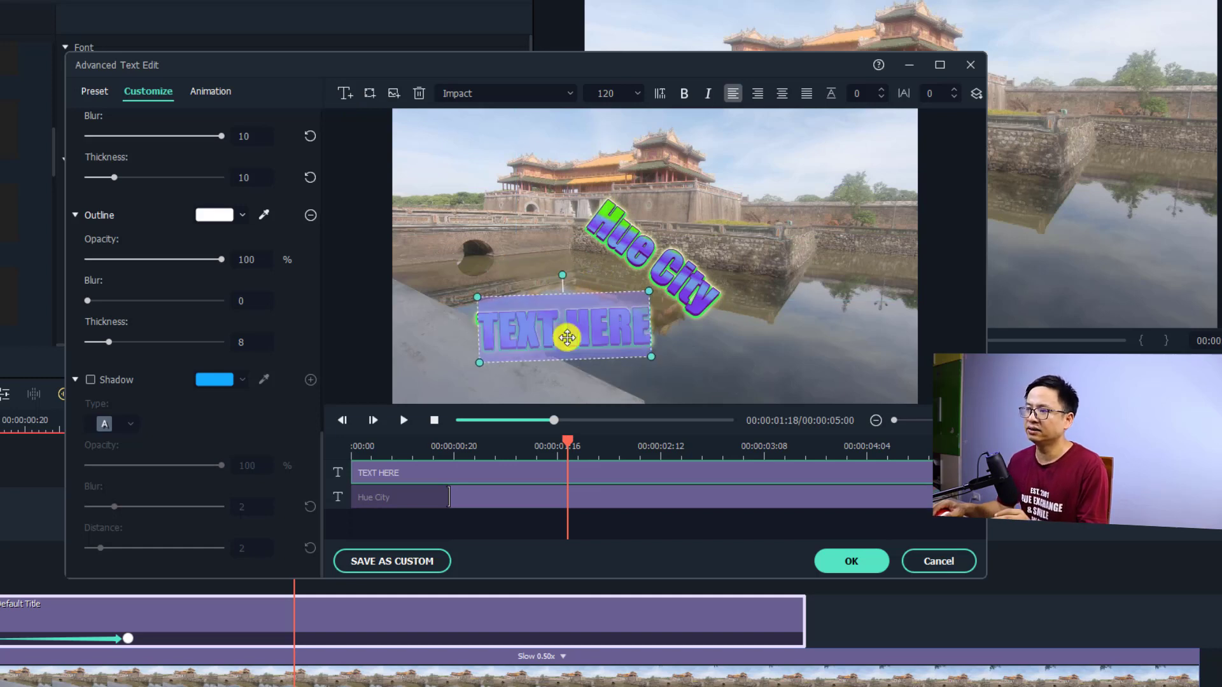
pyautogui.write('Impa')
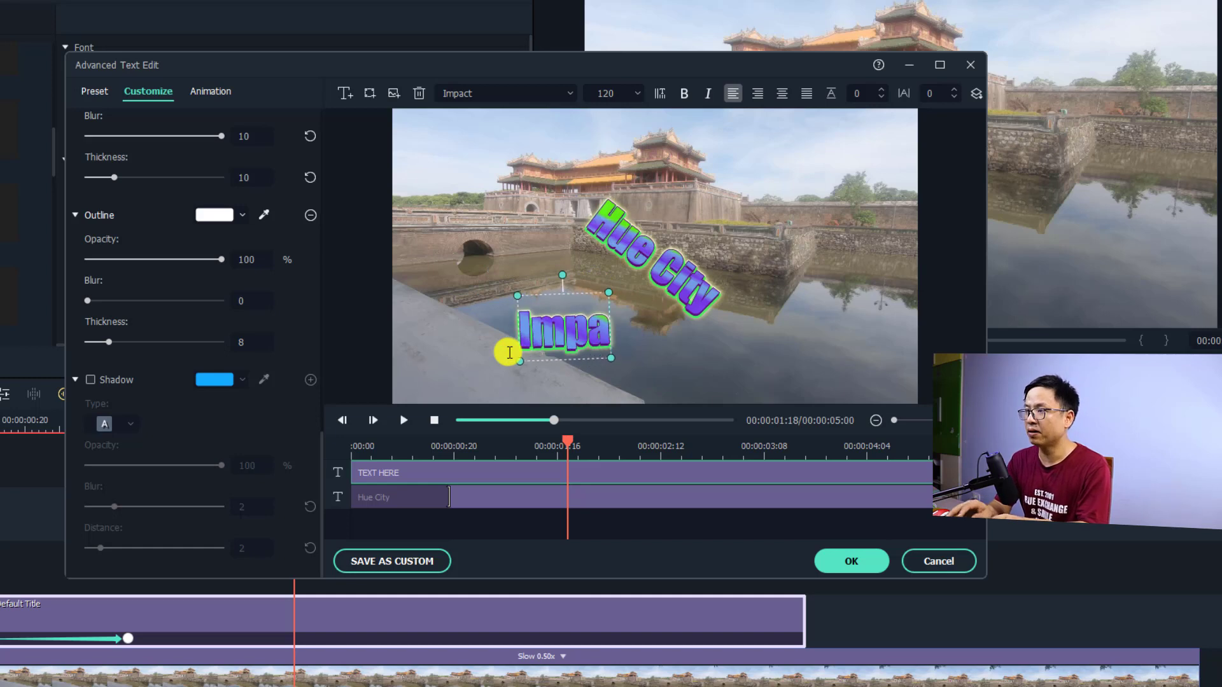
pyautogui.write('ral Cit')
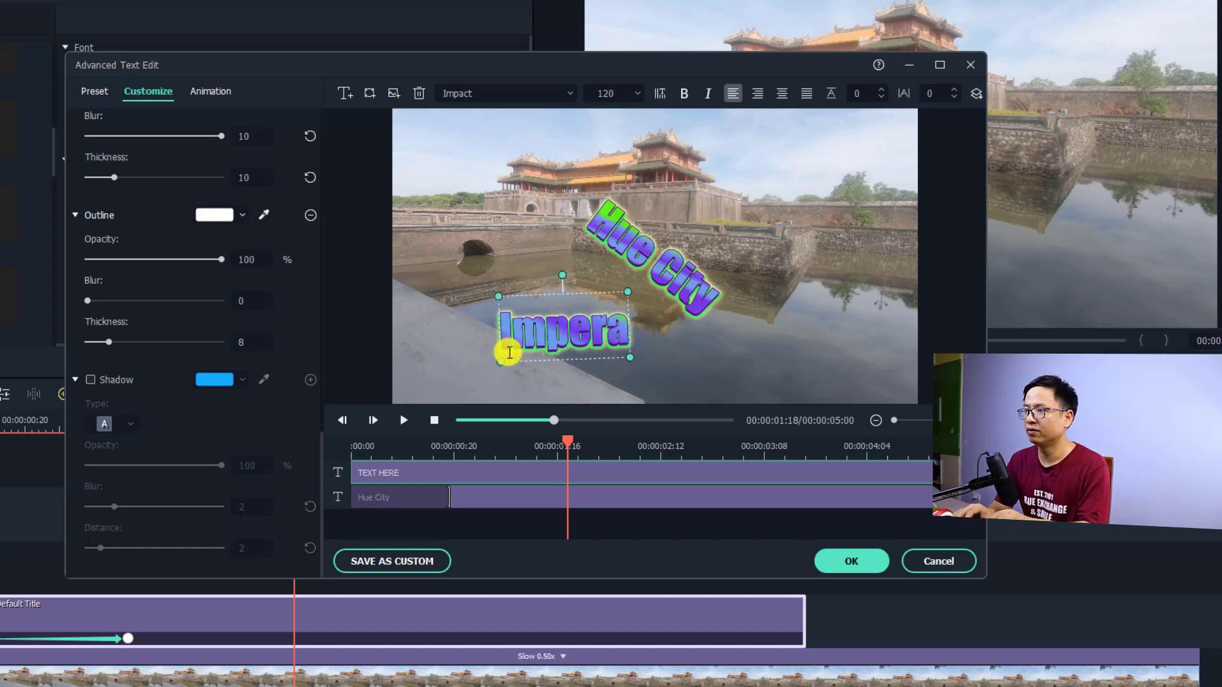
pyautogui.write('y')
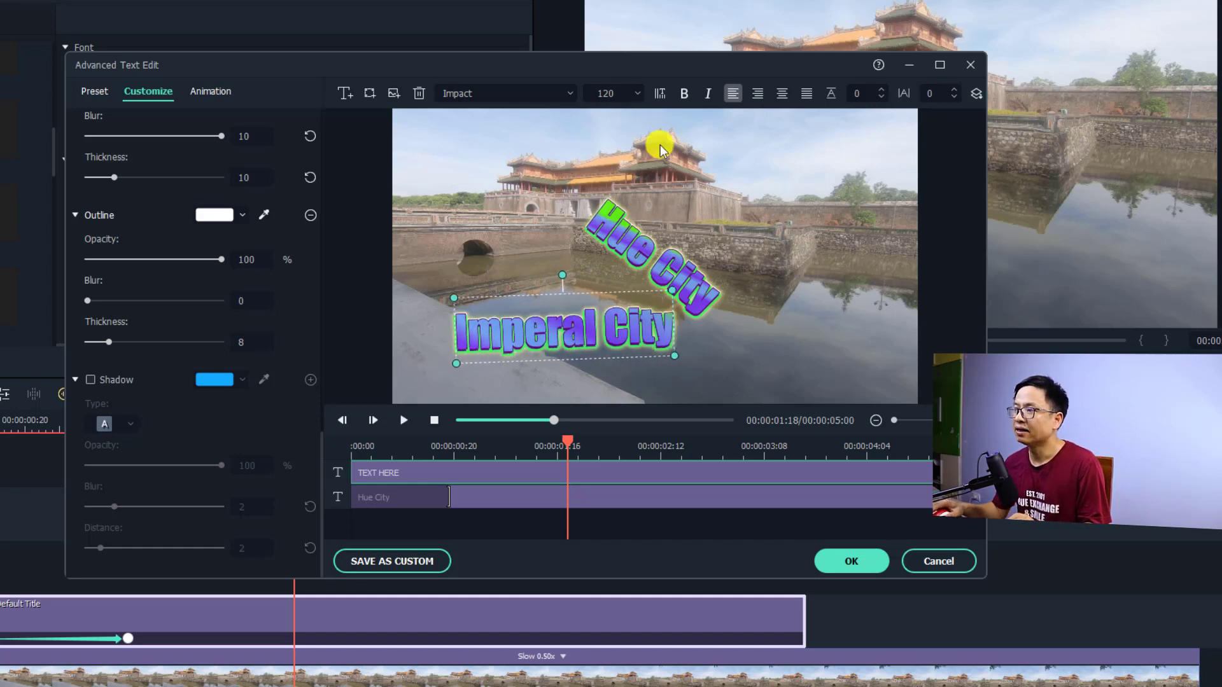
# - Move the "Hue City" text to the upper right of the picture, clear of "Imperal City"
pyautogui.click(678, 229)
pyautogui.click(651, 263)
pyautogui.moveTo(651, 264); pyautogui.dragTo(787, 210)
# - Try vertical orientation on the "Imperal City" text, moving it up to fit, and switch it back to horizontal
pyautogui.click(587, 321)
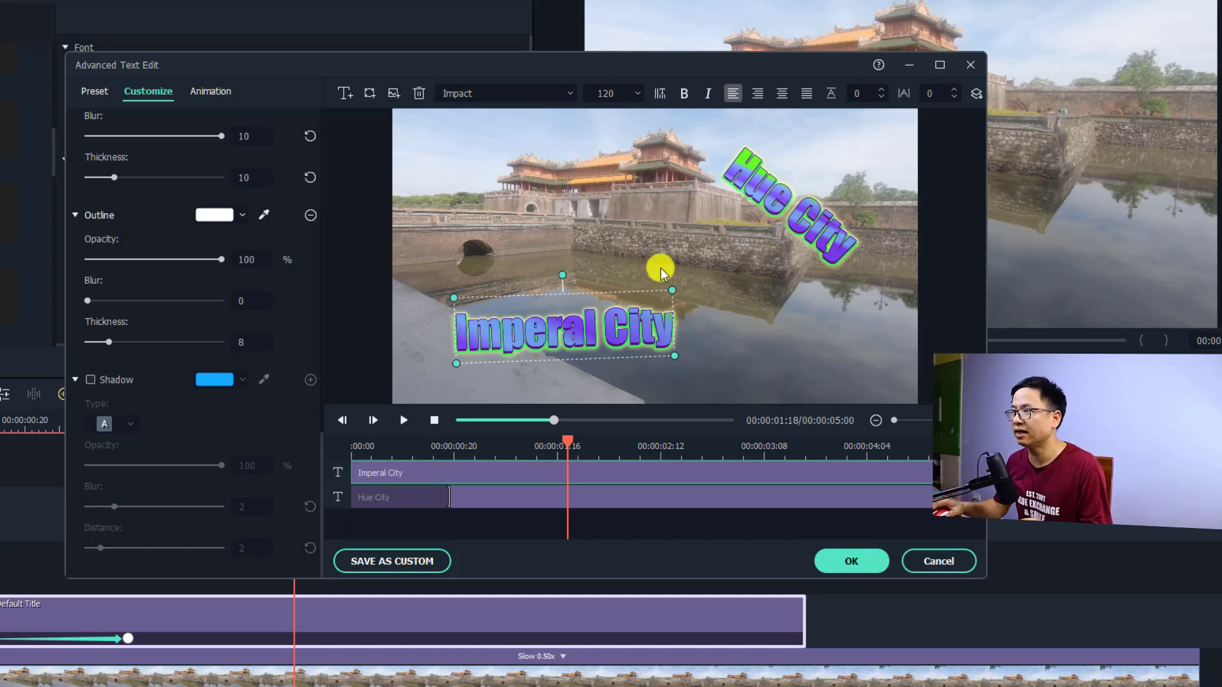
pyautogui.click(661, 94)
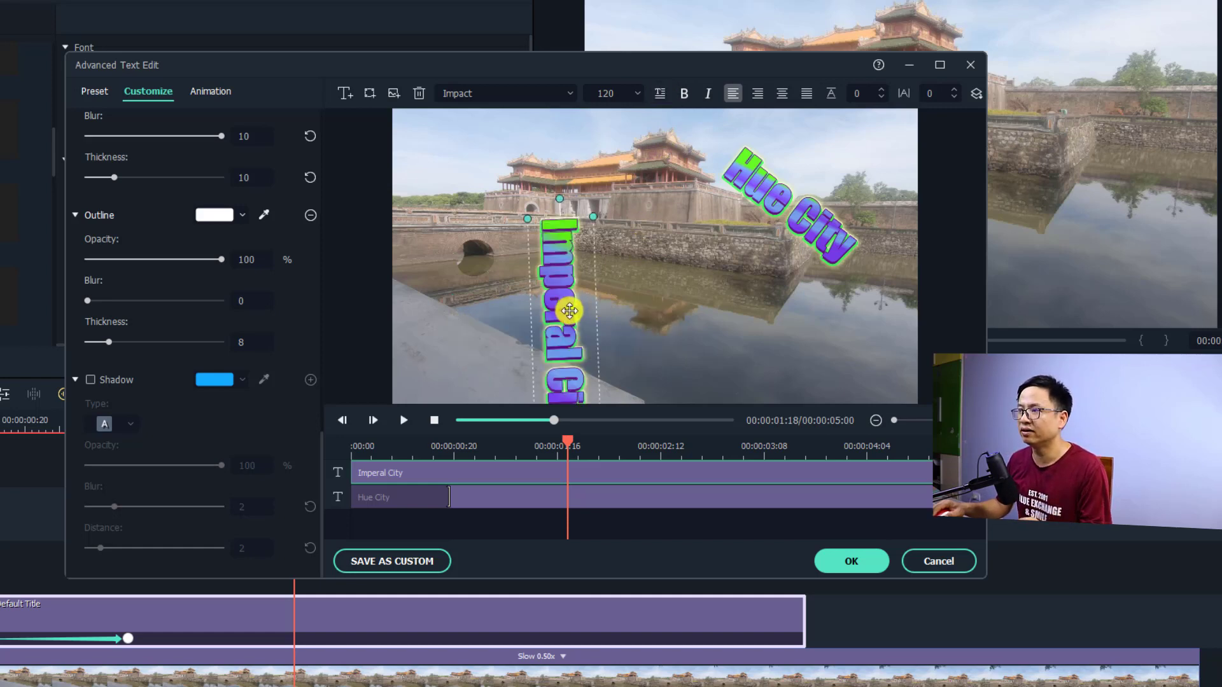
pyautogui.moveTo(568, 311); pyautogui.dragTo(571, 225)
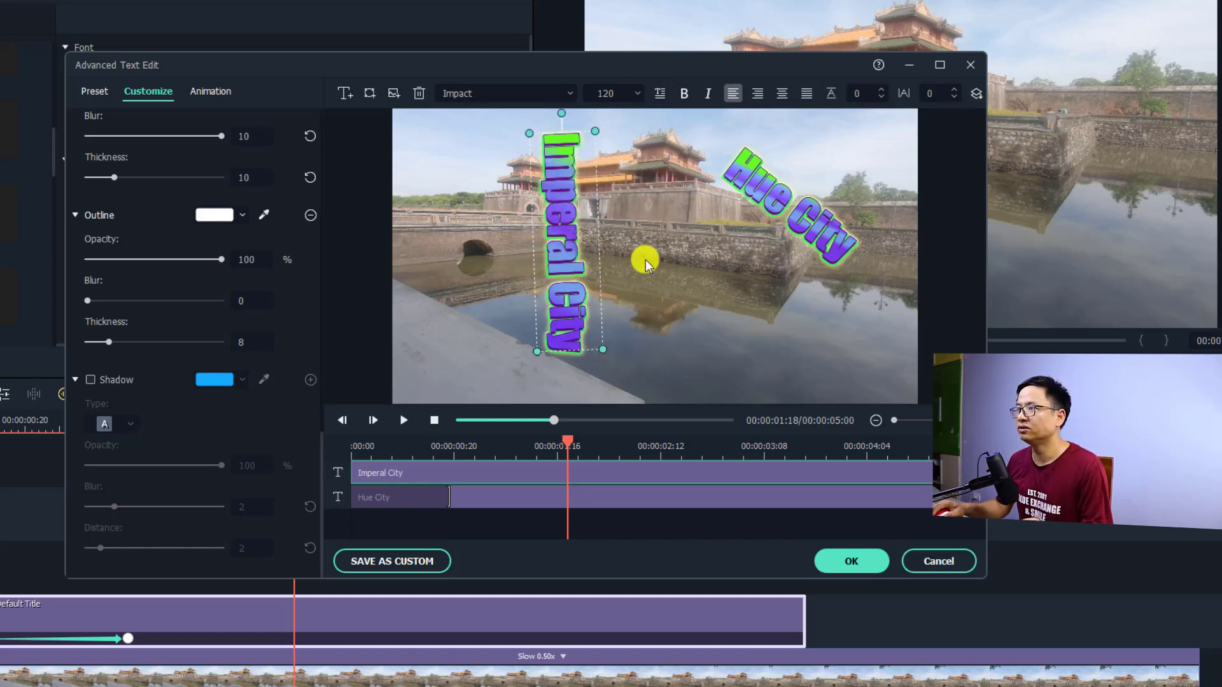
pyautogui.click(661, 95)
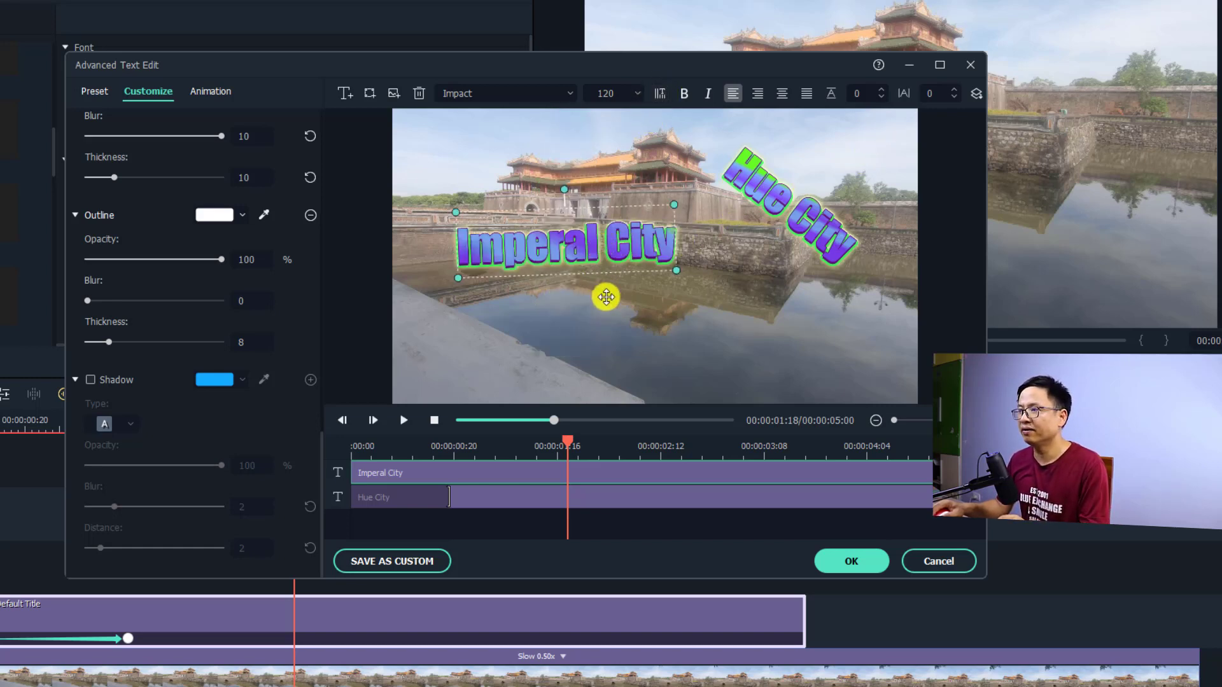
# - Set the character spacing of "Imperal City" to 8 and reposition it over the lower middle of the picture
pyautogui.moveTo(606, 296); pyautogui.dragTo(606, 307)
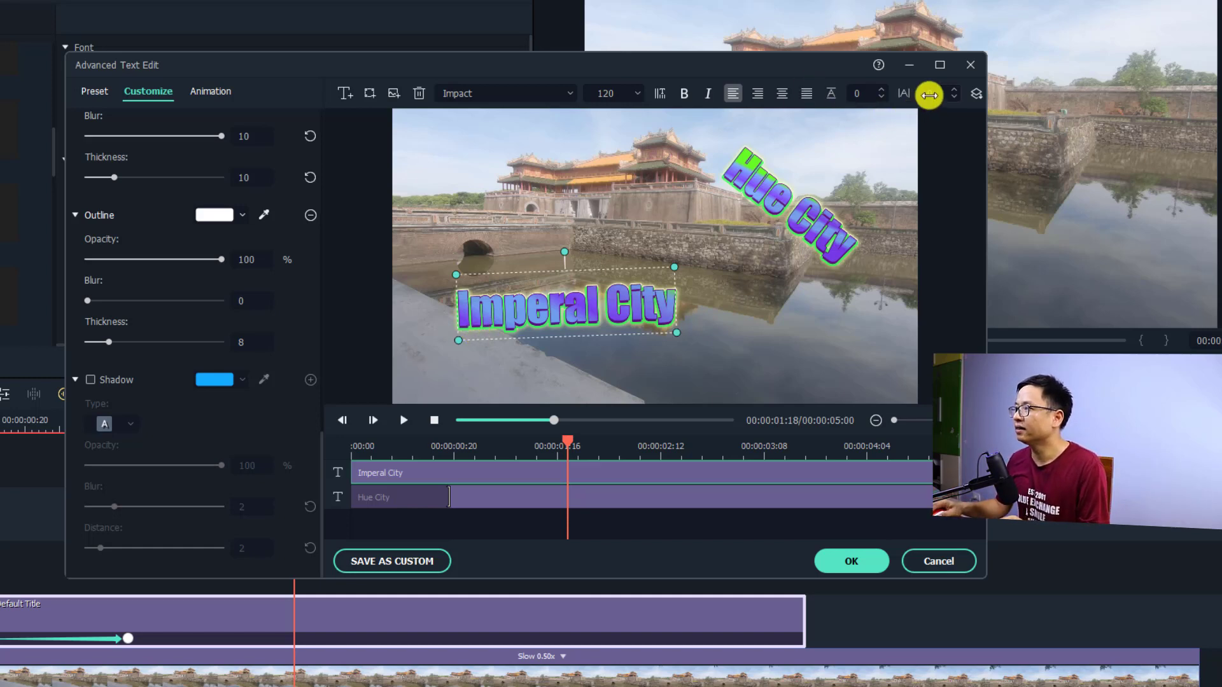
pyautogui.moveTo(932, 93)
pyautogui.mouseDown()
pyautogui.moveTo(945, 98)
pyautogui.moveTo(930, 95)
pyautogui.mouseUp()
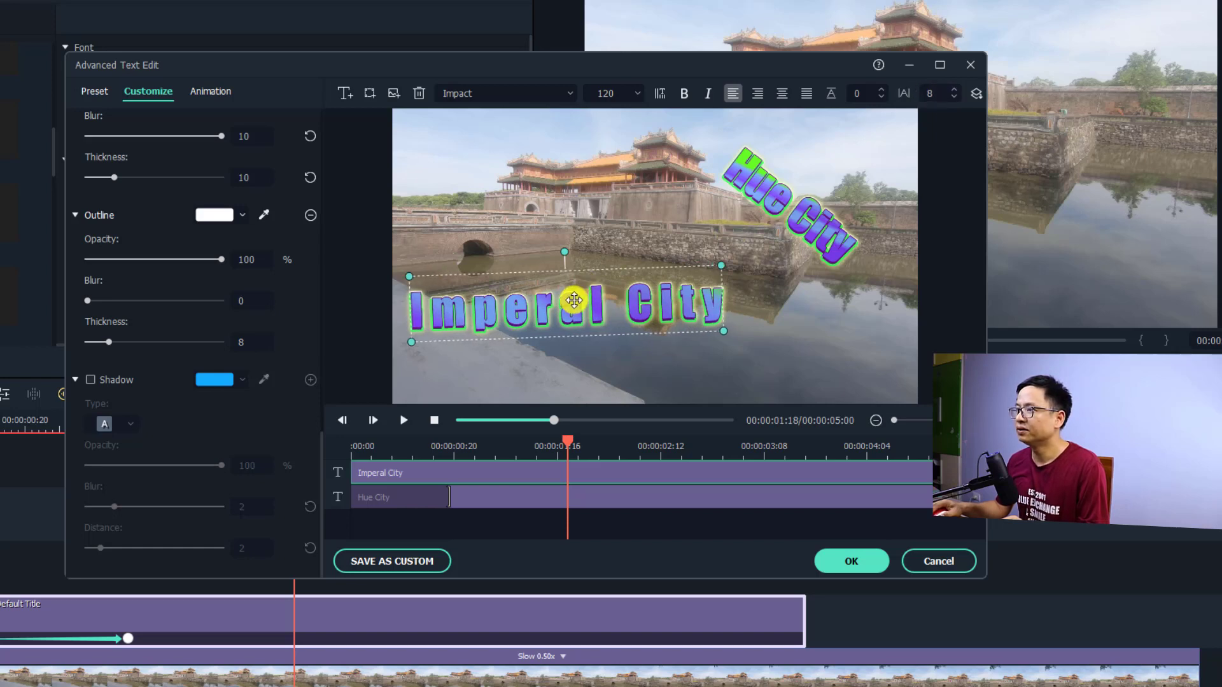
pyautogui.moveTo(574, 300); pyautogui.dragTo(615, 325)
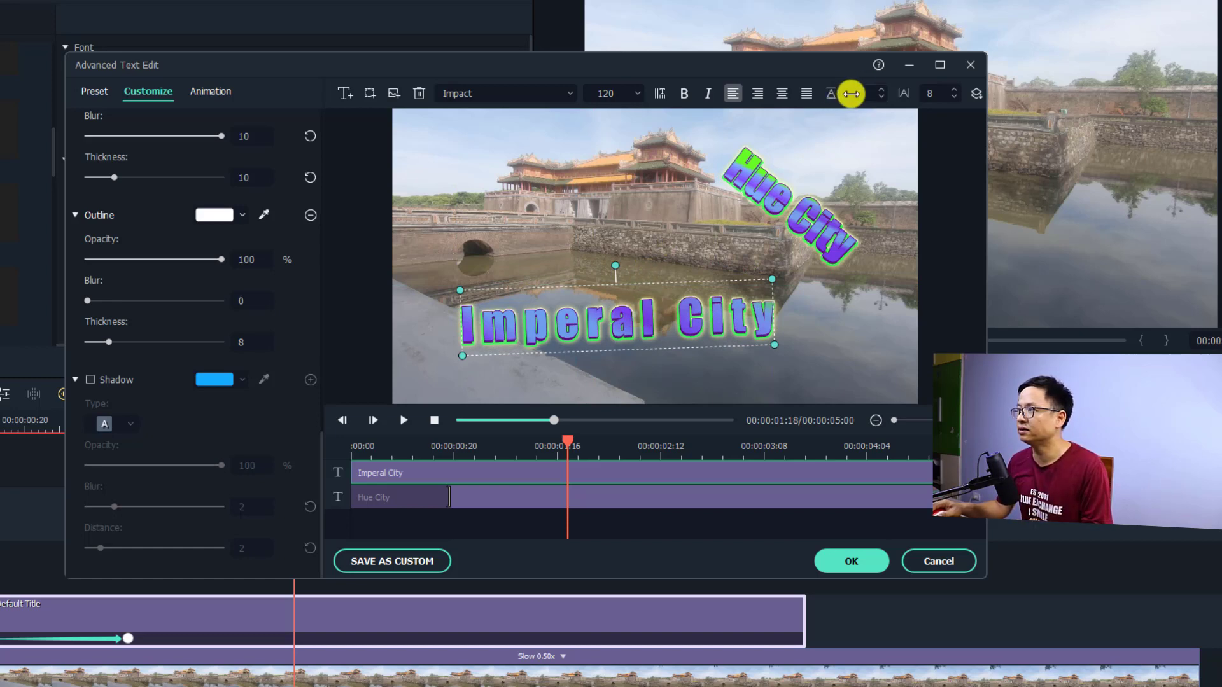
# - Add a second line reading "Vlog" to the "Imperal City" text
pyautogui.doubleClick(734, 318)
pyautogui.click(734, 317)
pyautogui.doubleClick(767, 323)
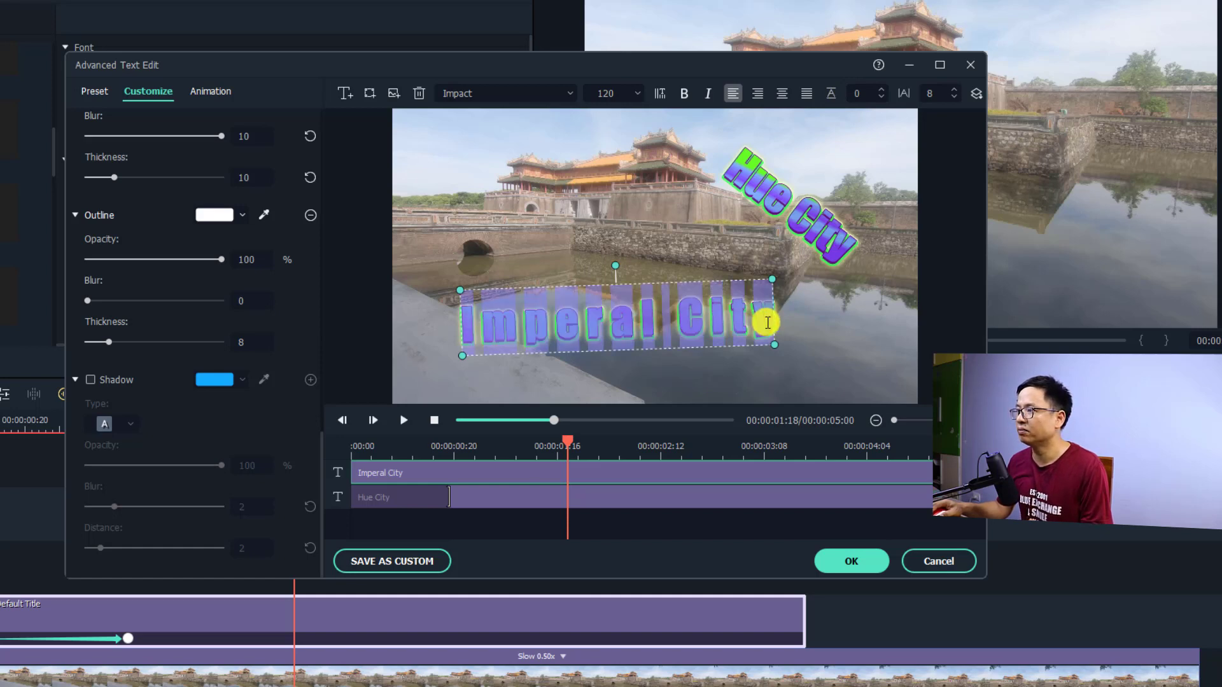
pyautogui.click(770, 323)
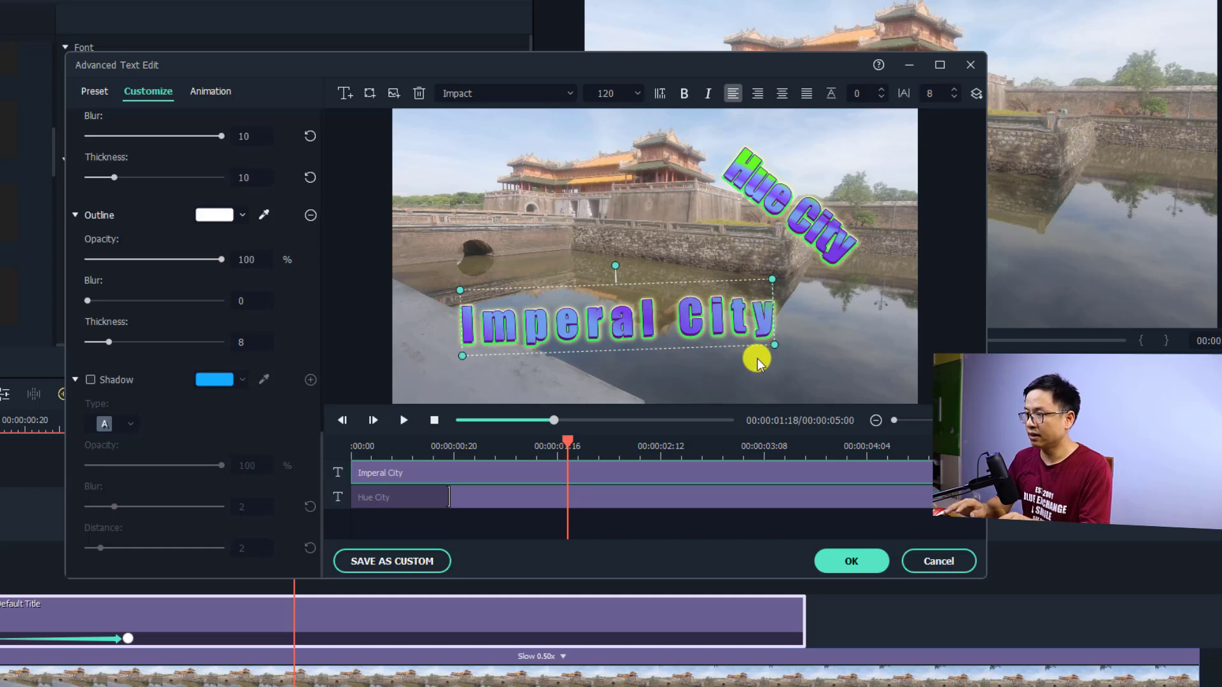
pyautogui.press('Return')
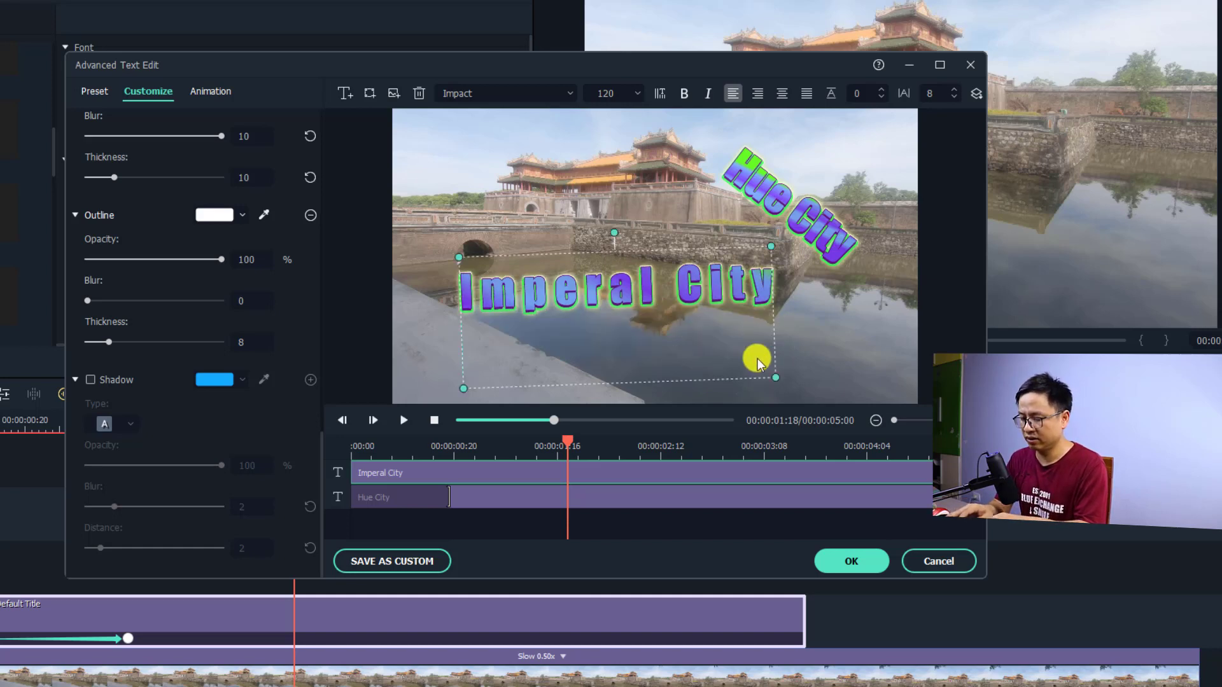
pyautogui.write('Vlog')
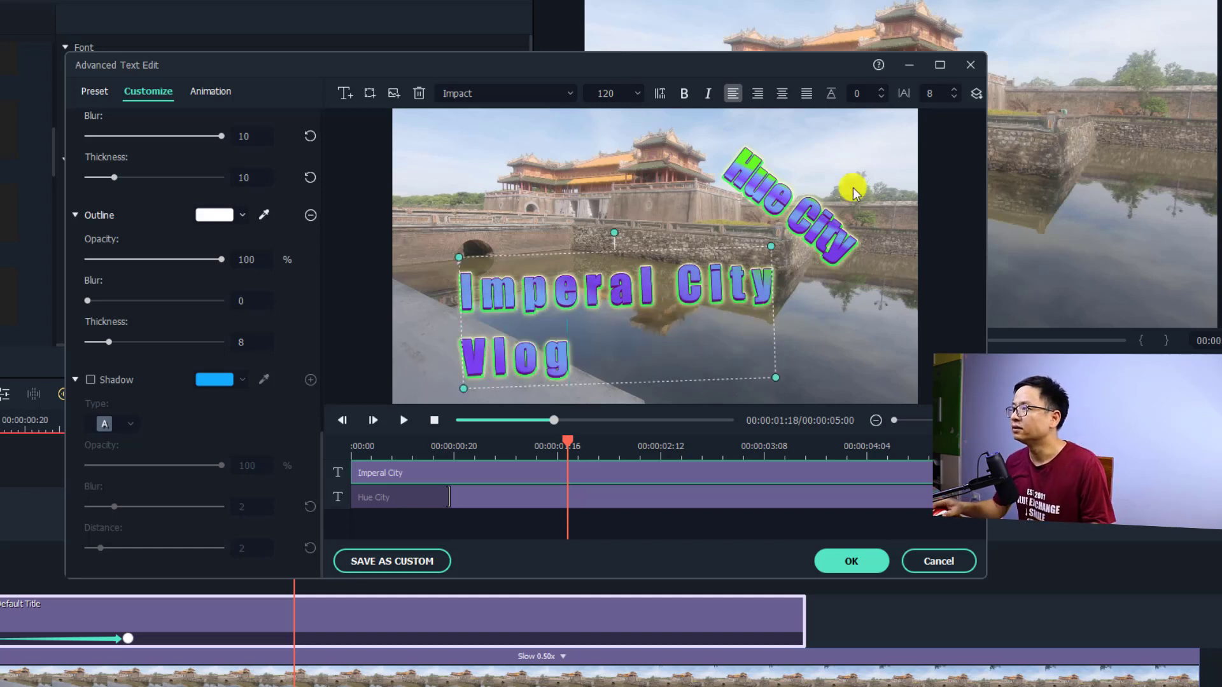
# - Centre-align the two lines of "Imperal City Vlog" with a line space of 21 and move the text up and left
pyautogui.click(781, 93)
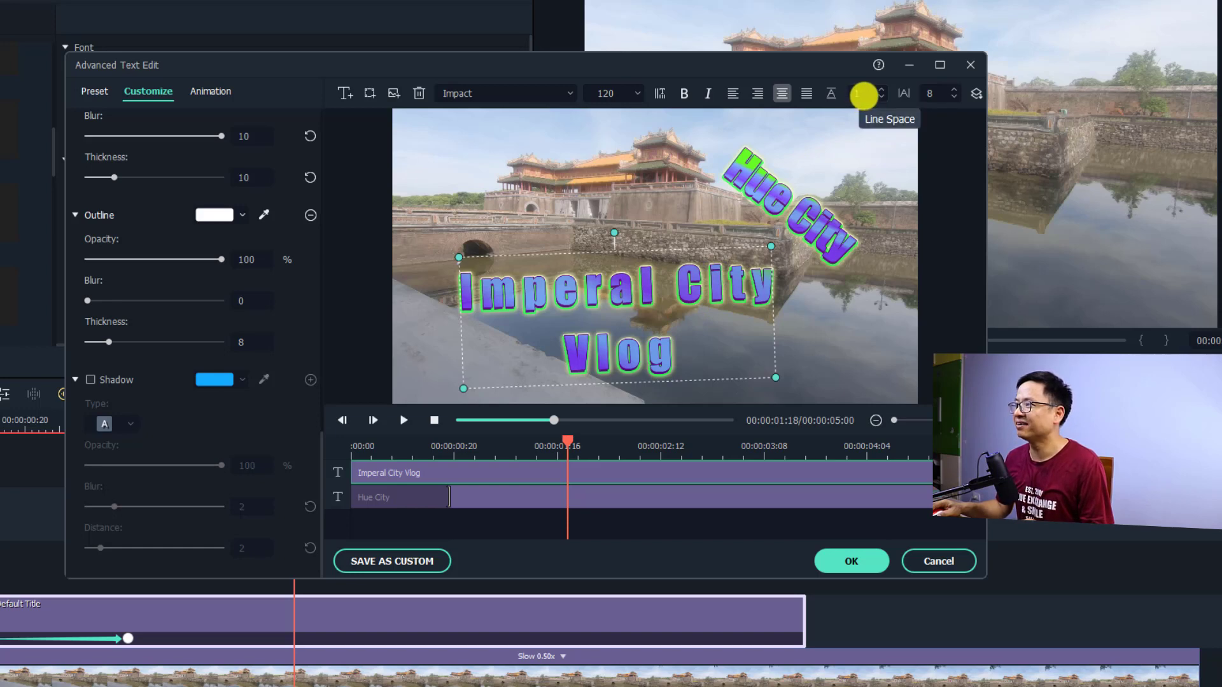
pyautogui.moveTo(863, 95); pyautogui.dragTo(881, 104)
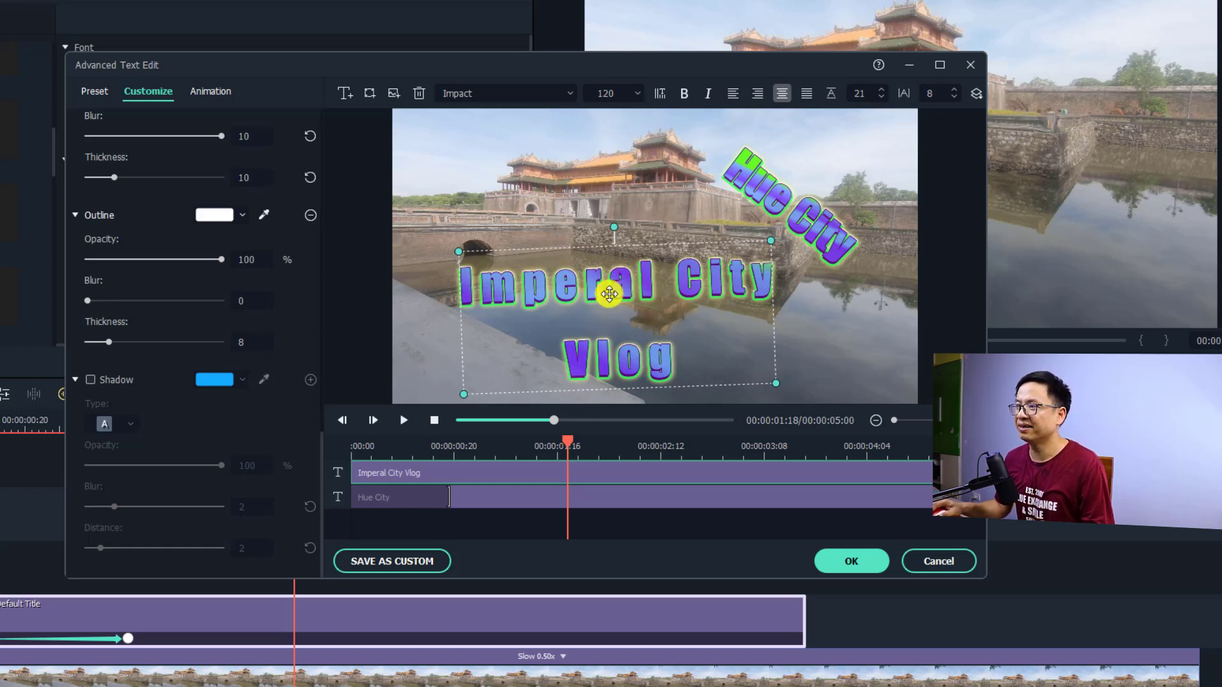
pyautogui.moveTo(599, 268); pyautogui.dragTo(562, 229)
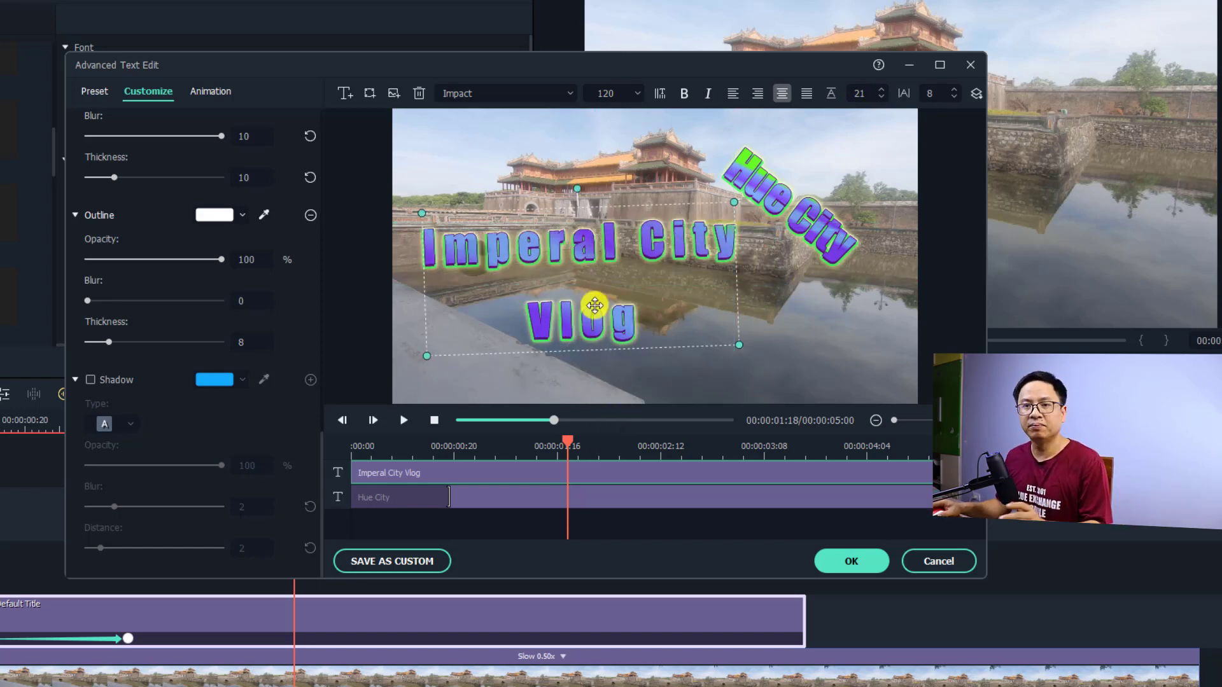
# - Shorten the opening animation section of the "Hue City" text on its track in the text editor
pyautogui.click(373, 95)
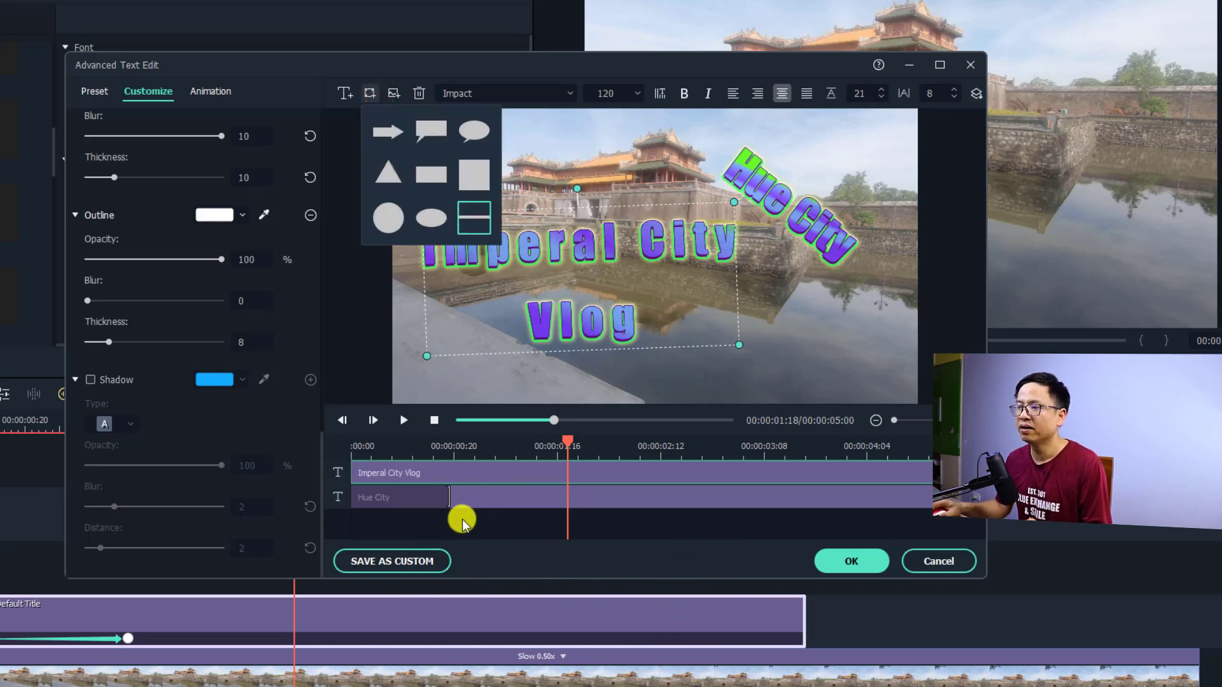
pyautogui.click(468, 497)
pyautogui.moveTo(468, 497); pyautogui.dragTo(392, 502)
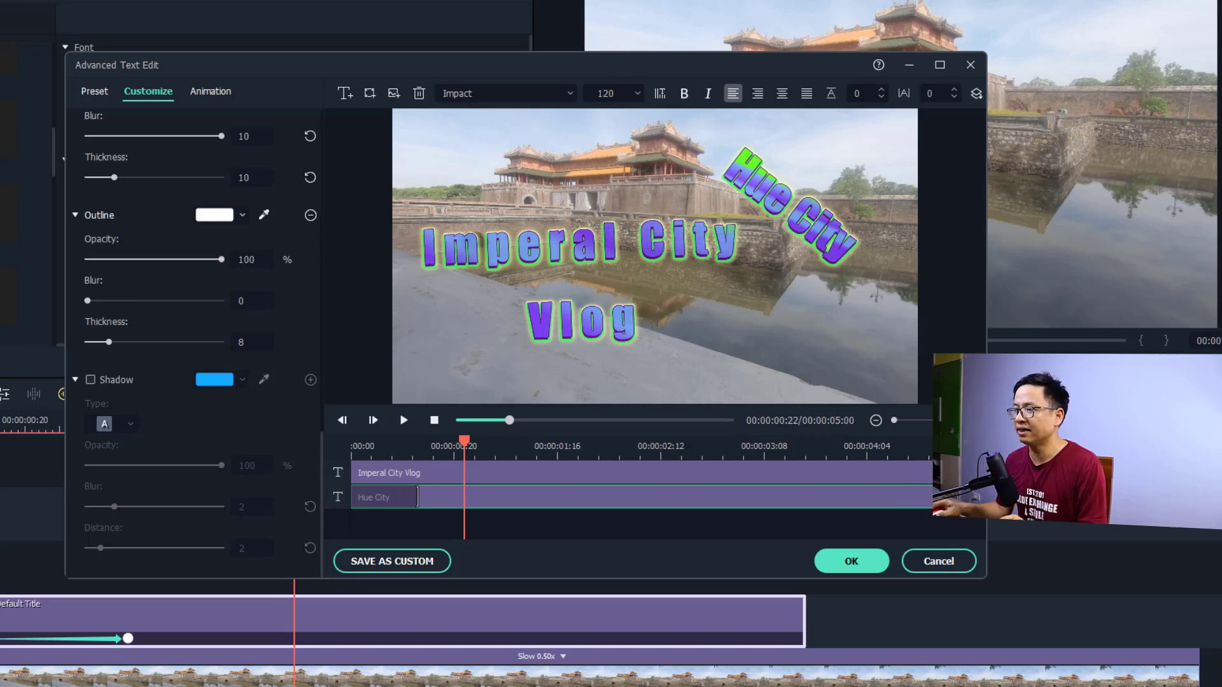
# - Preview both texts in the text editor from about 00:00:00:03
pyautogui.click(362, 447)
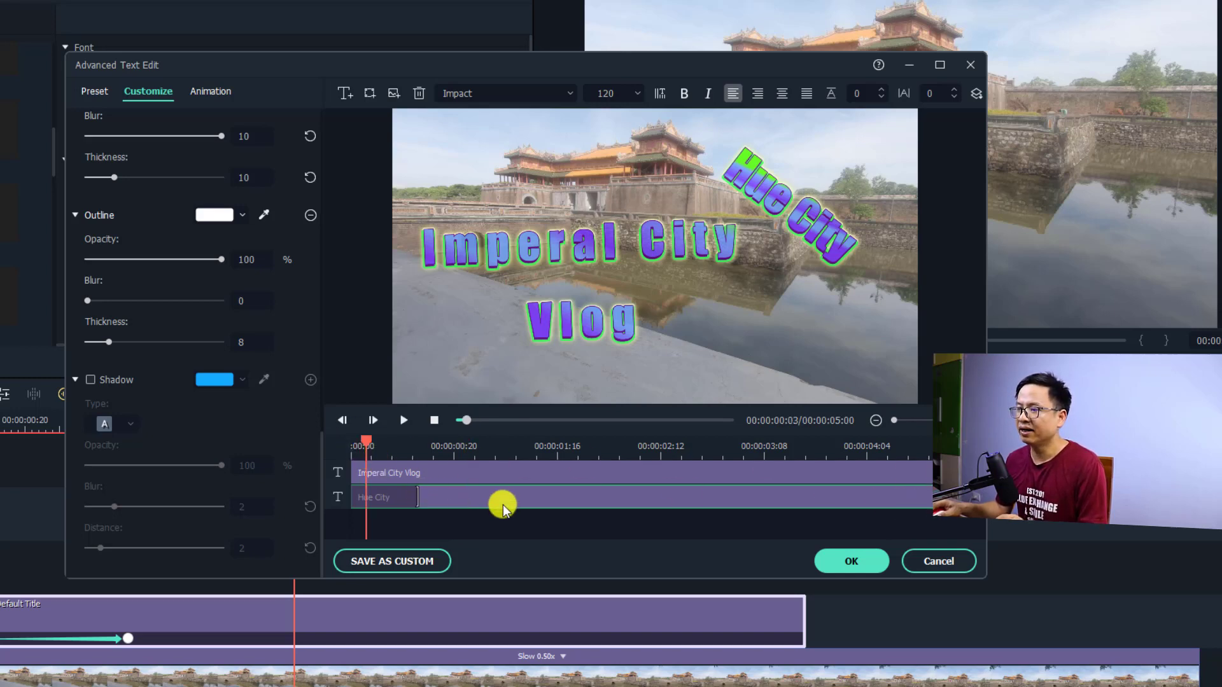
pyautogui.press('space')
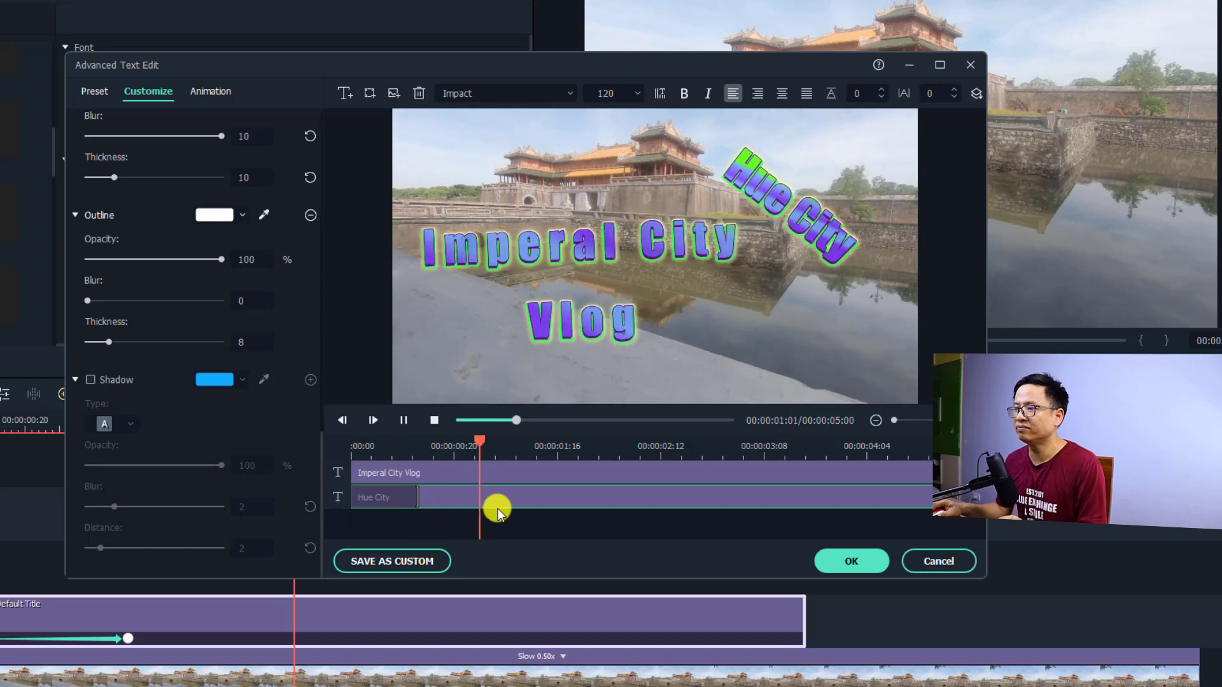
pyautogui.press('space')
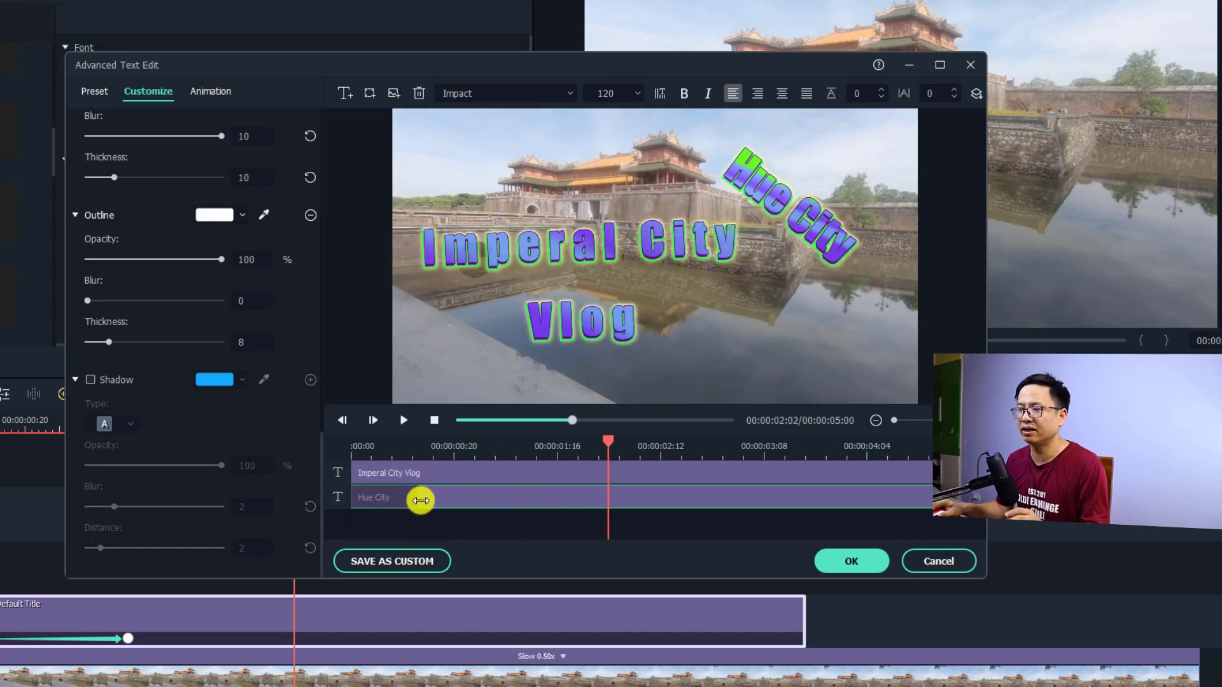
# - Save the text design as a custom title preset, replacing the suggested name with the creator's name followed by 1
pyautogui.click(388, 561)
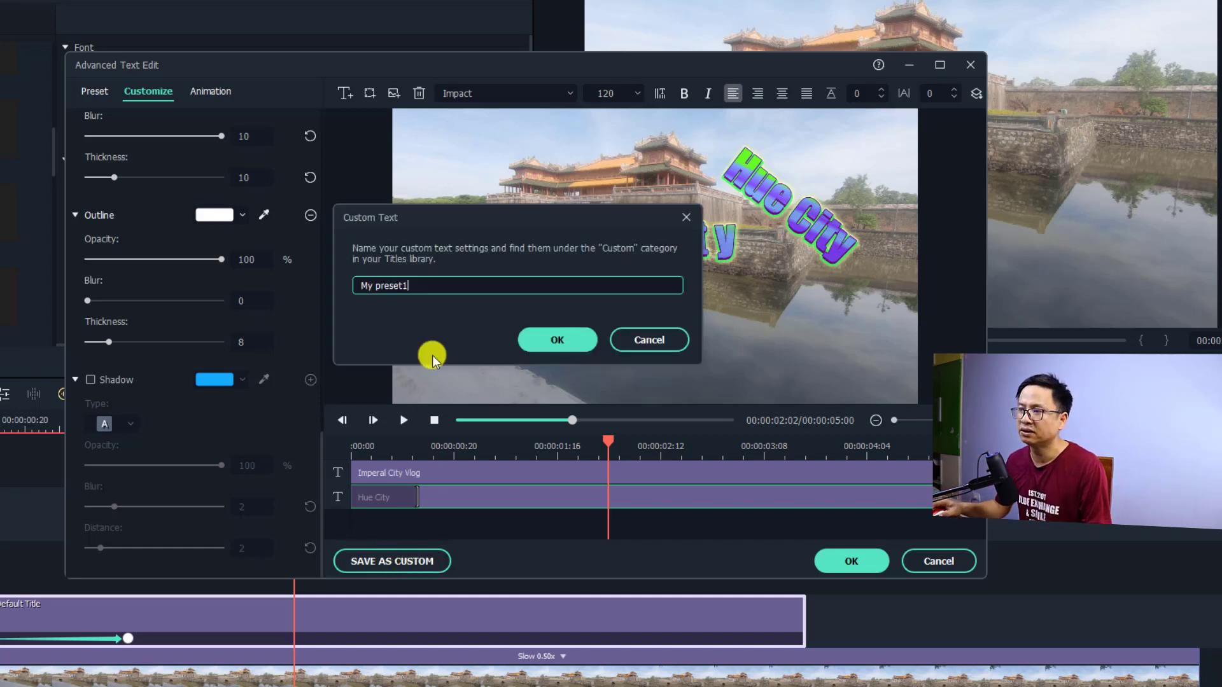
pyautogui.moveTo(437, 293); pyautogui.dragTo(244, 280)
pyautogui.write('jacky 1')
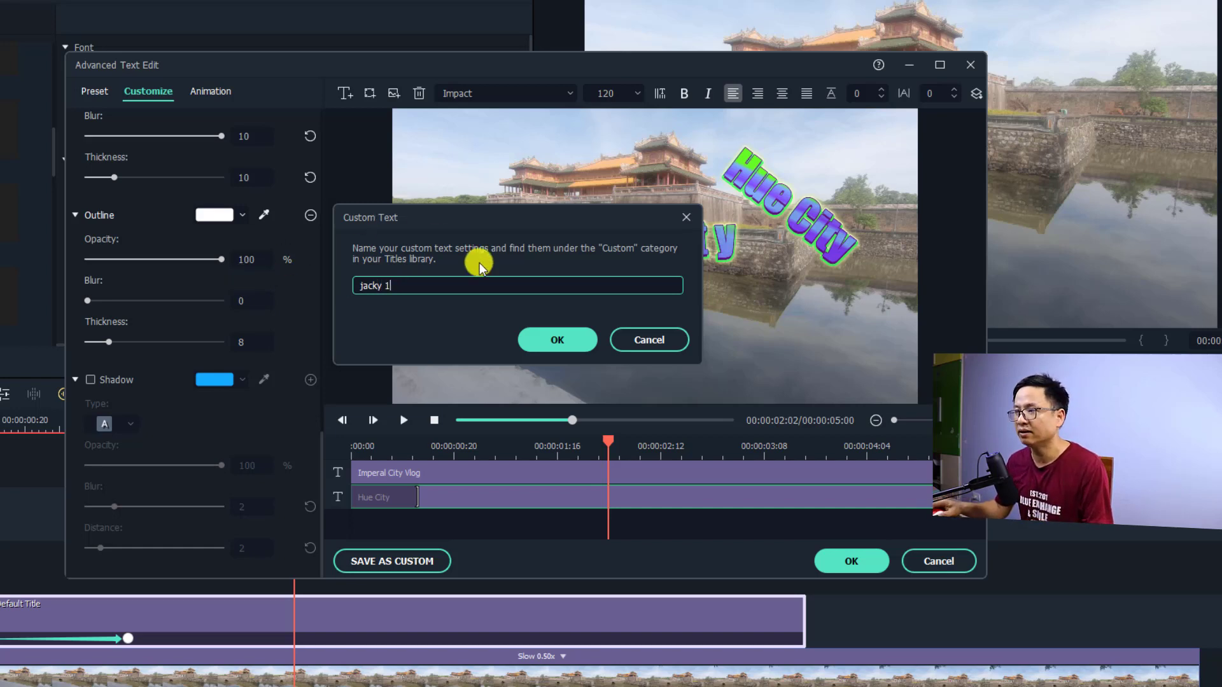
pyautogui.click(538, 341)
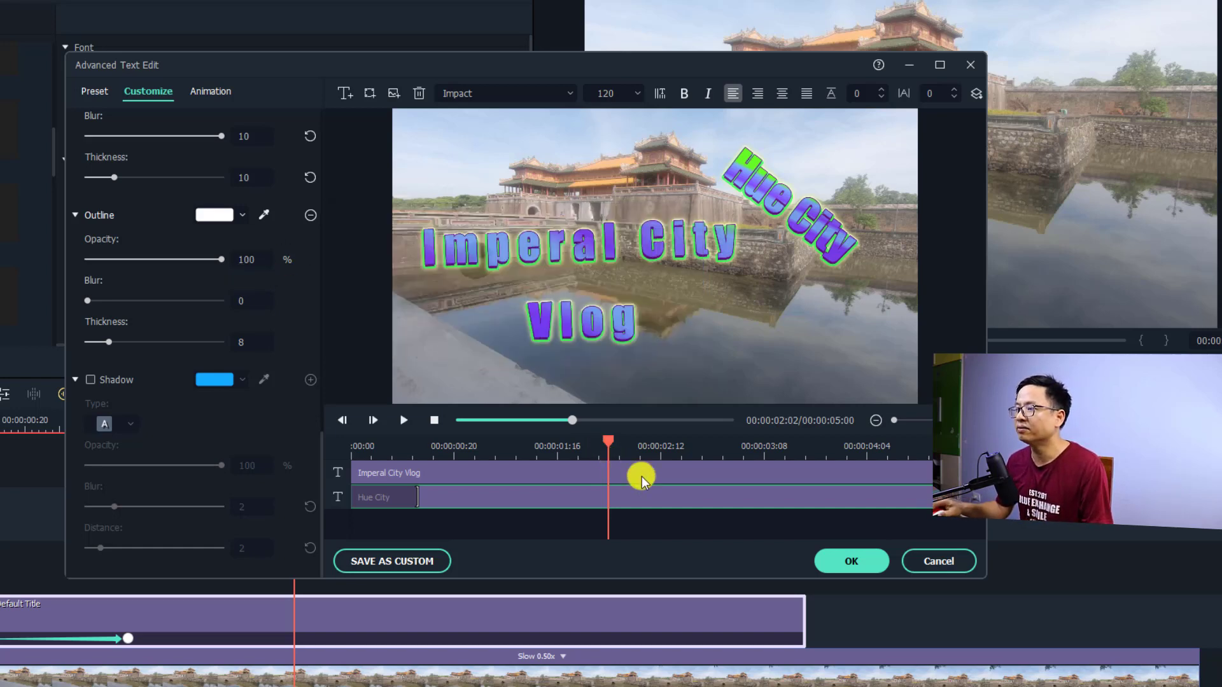
# - Apply the advanced text edits and play the timeline from just before the title starts
pyautogui.click(845, 559)
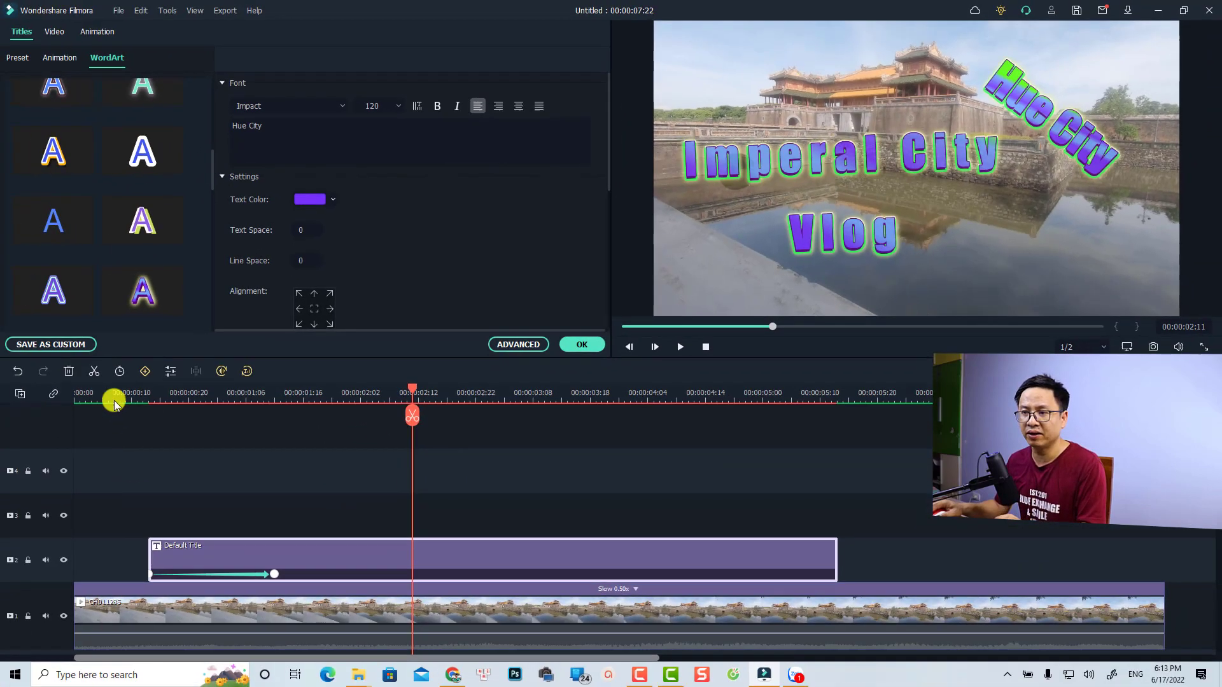
pyautogui.click(113, 397)
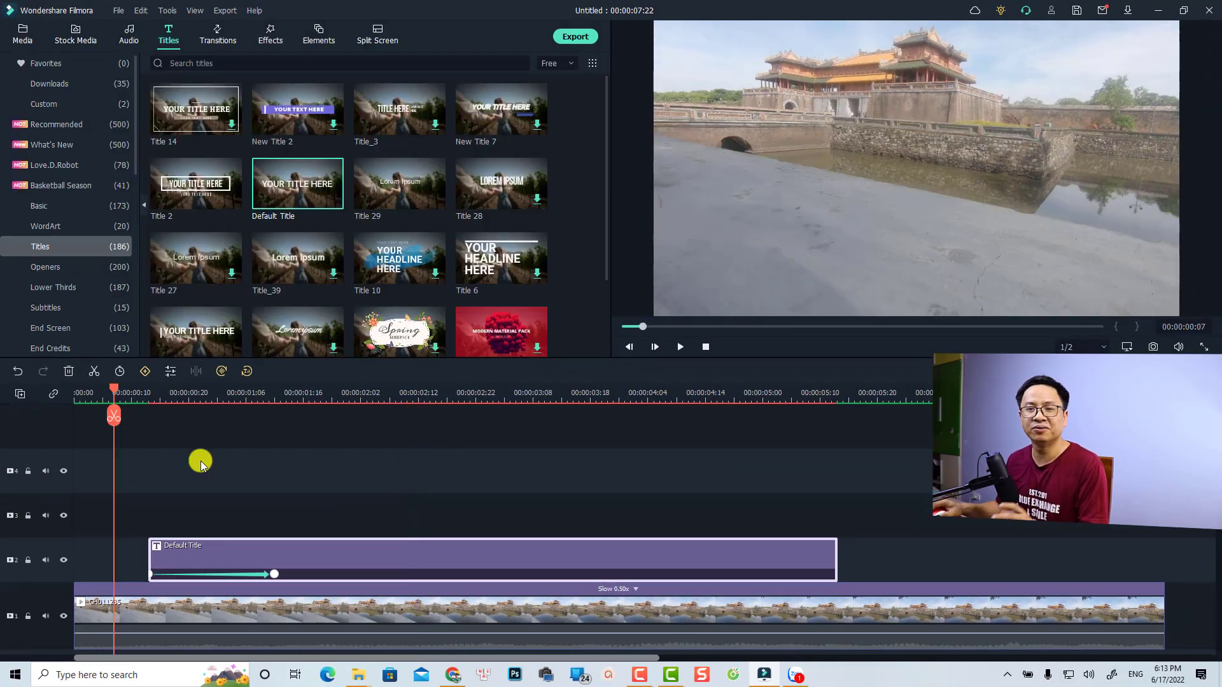
pyautogui.press('space')
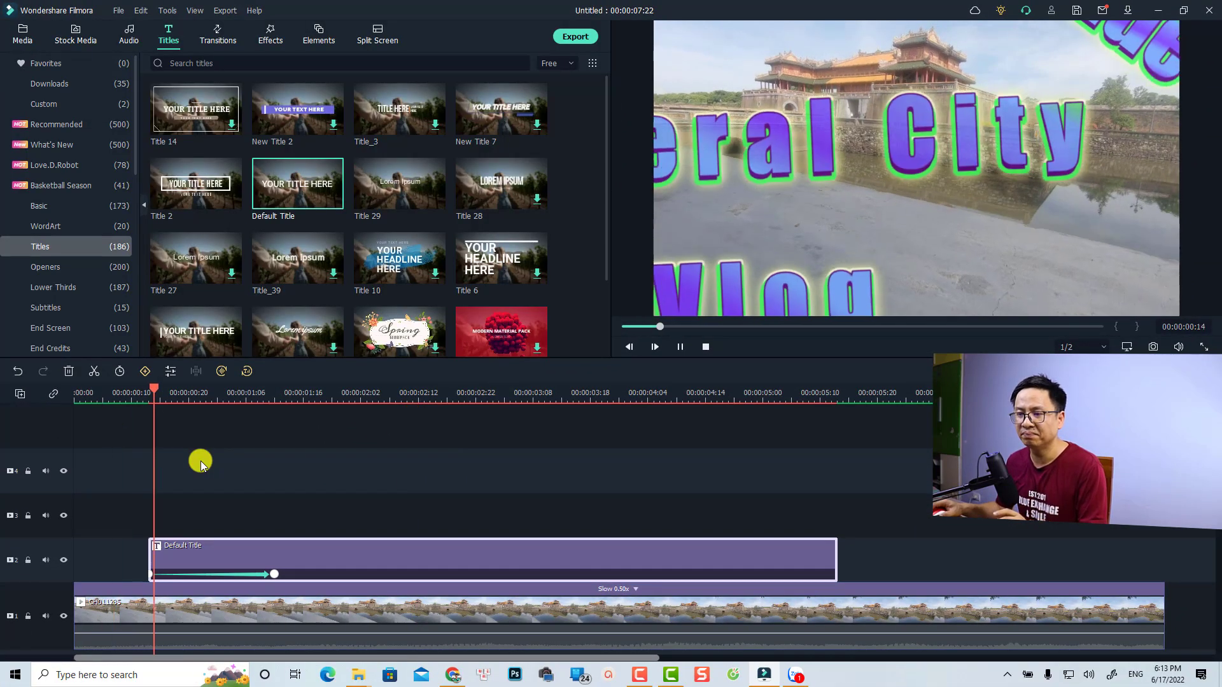